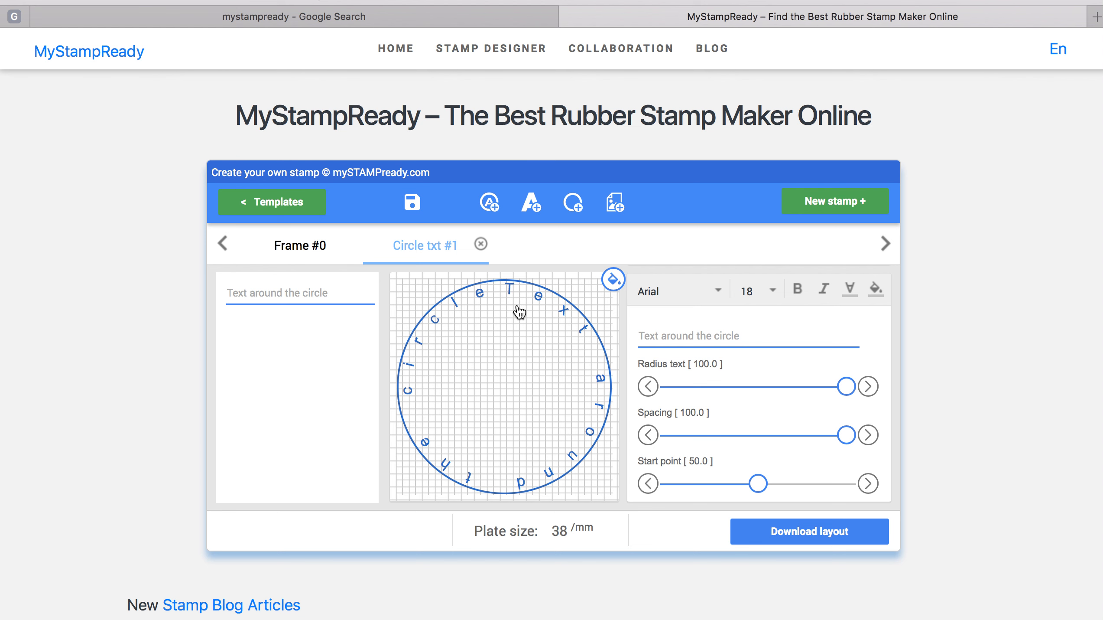
Load the round company seal template with the centre text COMPANY SEAL 2020 from the template collection
click(276, 208)
scroll(607, 391, down, 5)
click(678, 417)
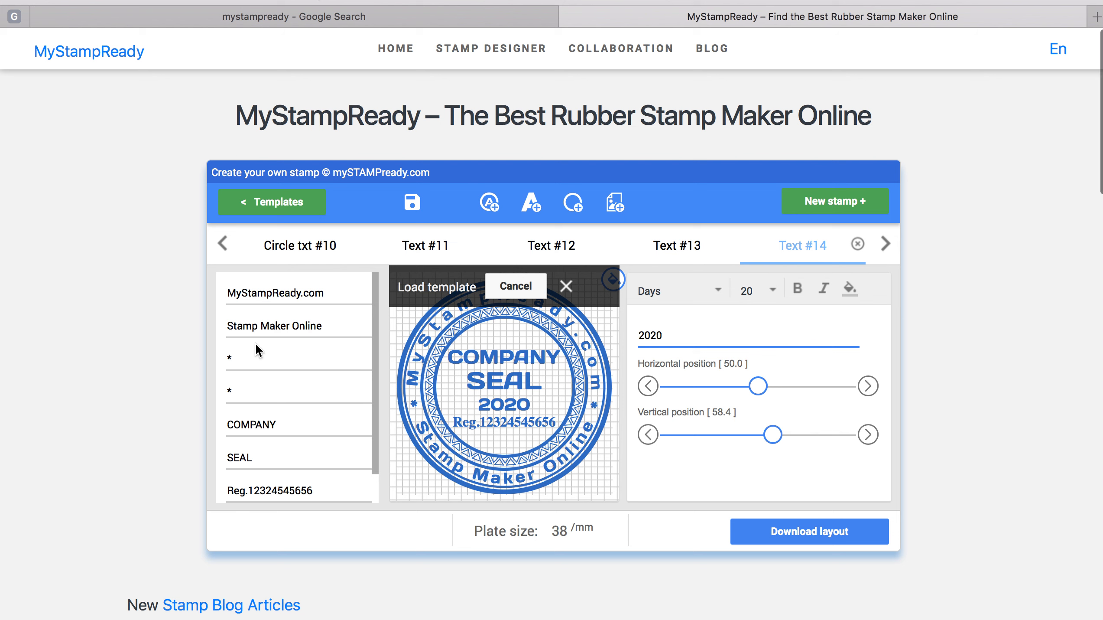
Examine the template's editable text lines by selecting "MyStampReady.com" and "Stamp Maker Online" and looking through the rest
click(315, 299)
drag(316, 295, 138, 296)
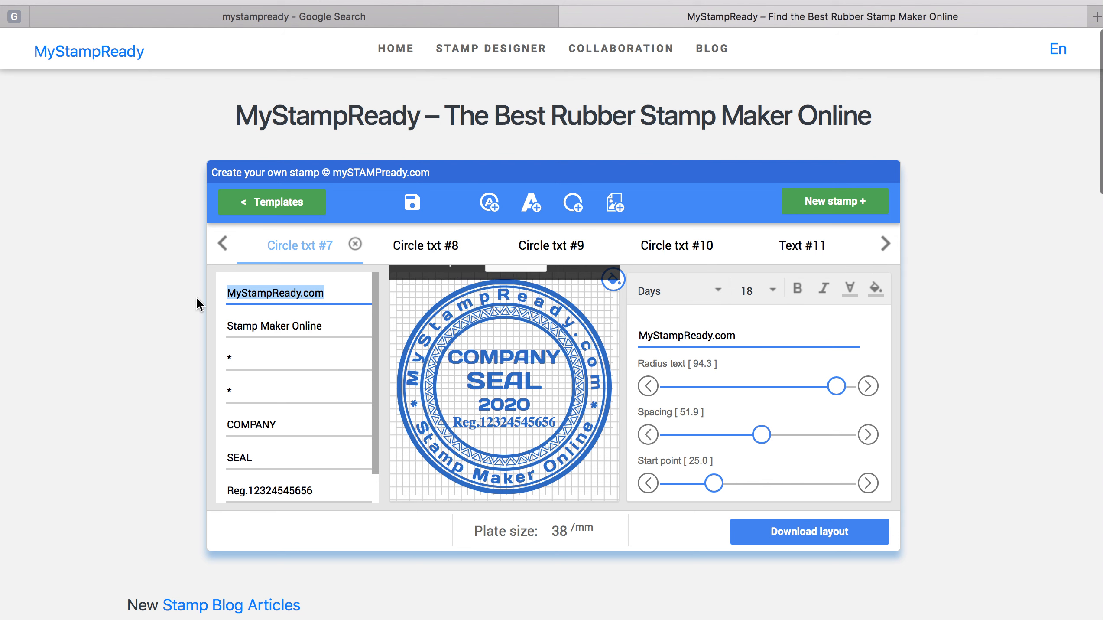
click(250, 324)
drag(335, 323, 218, 328)
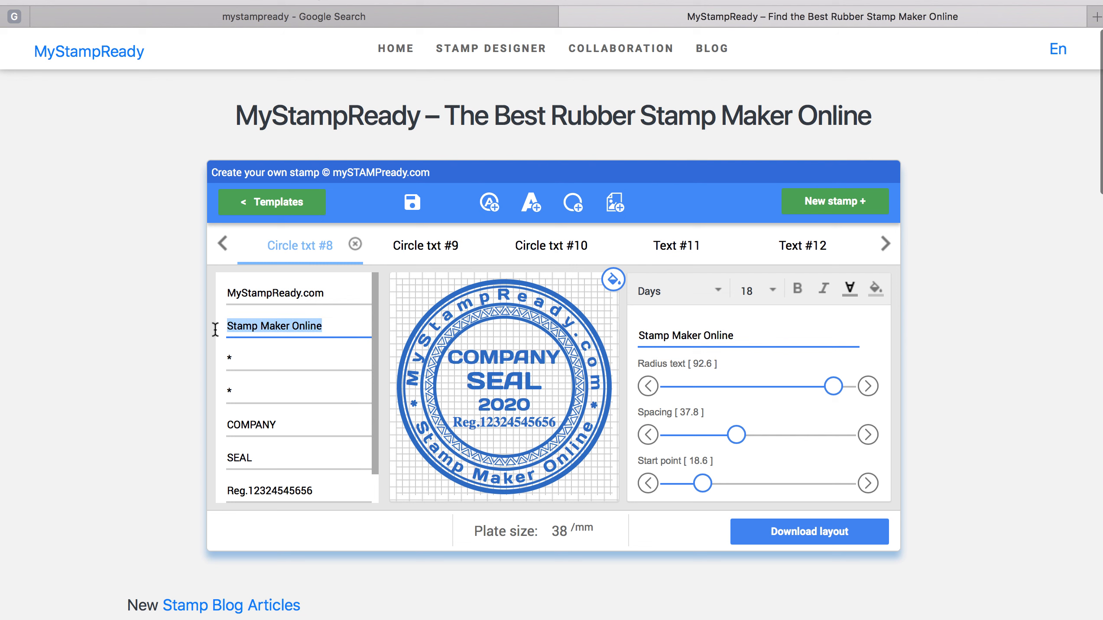
scroll(292, 418, down, 1)
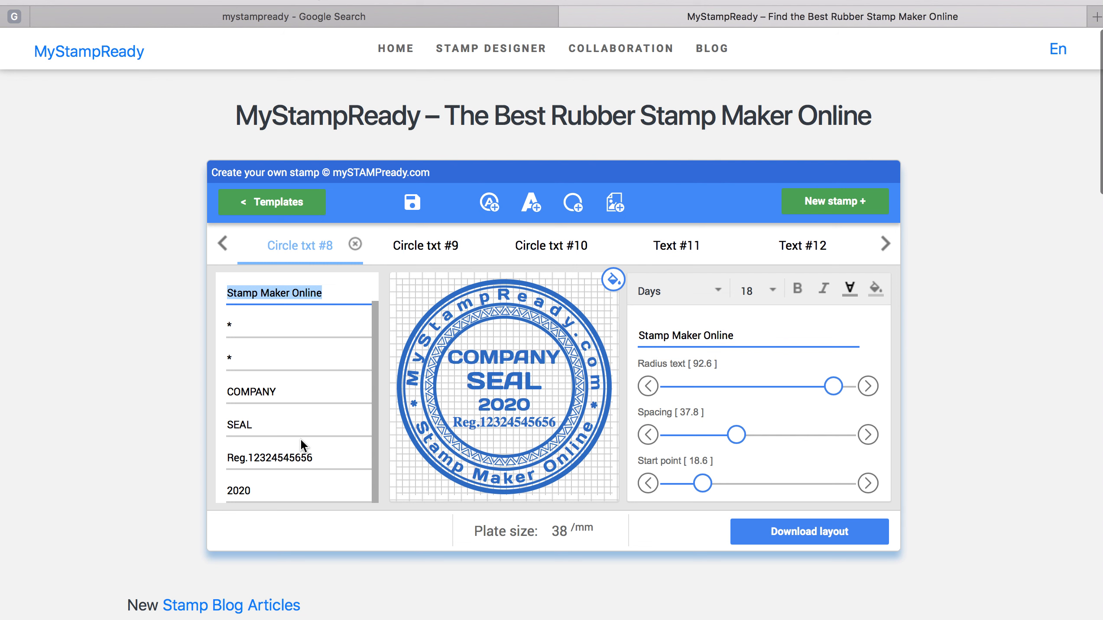
scroll(301, 438, up, 1)
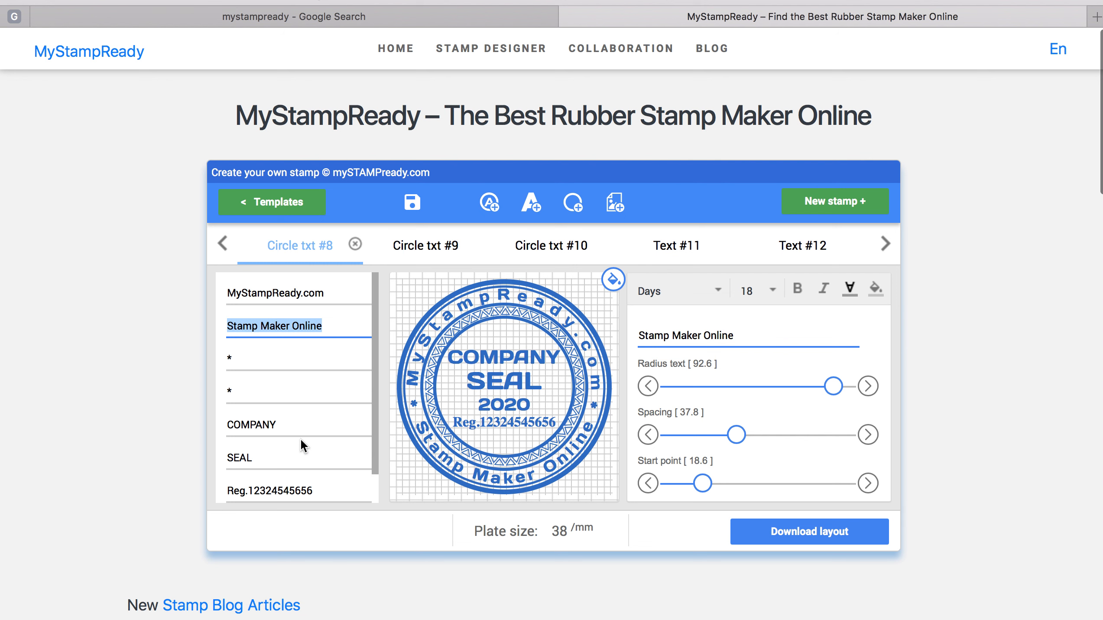
Recolour the whole template stamp pink and change it again to amber yellow
click(616, 280)
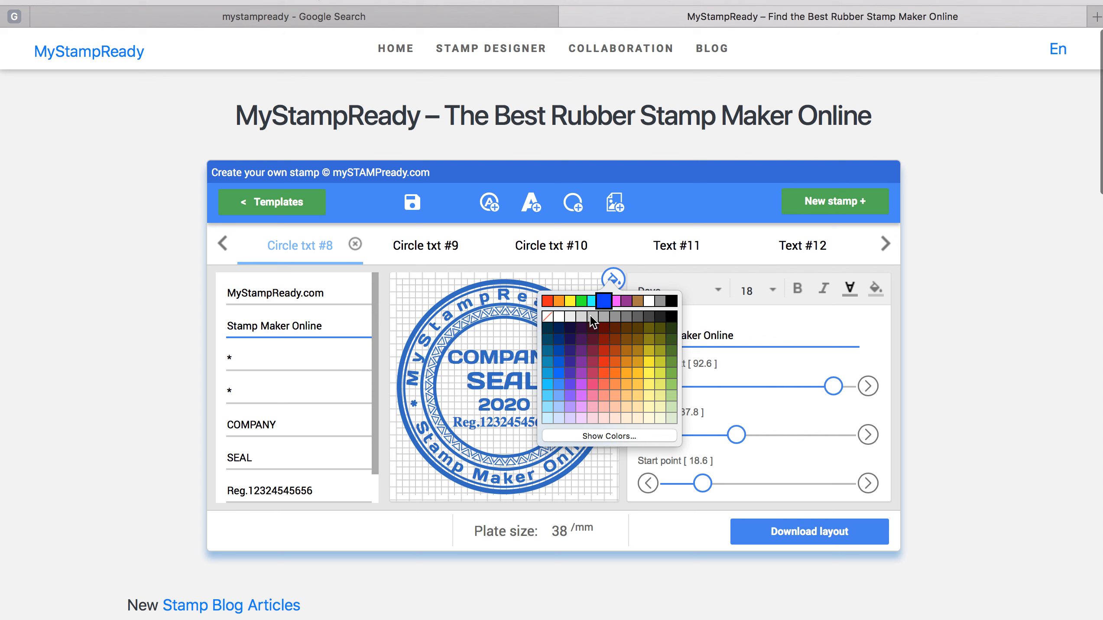
click(592, 383)
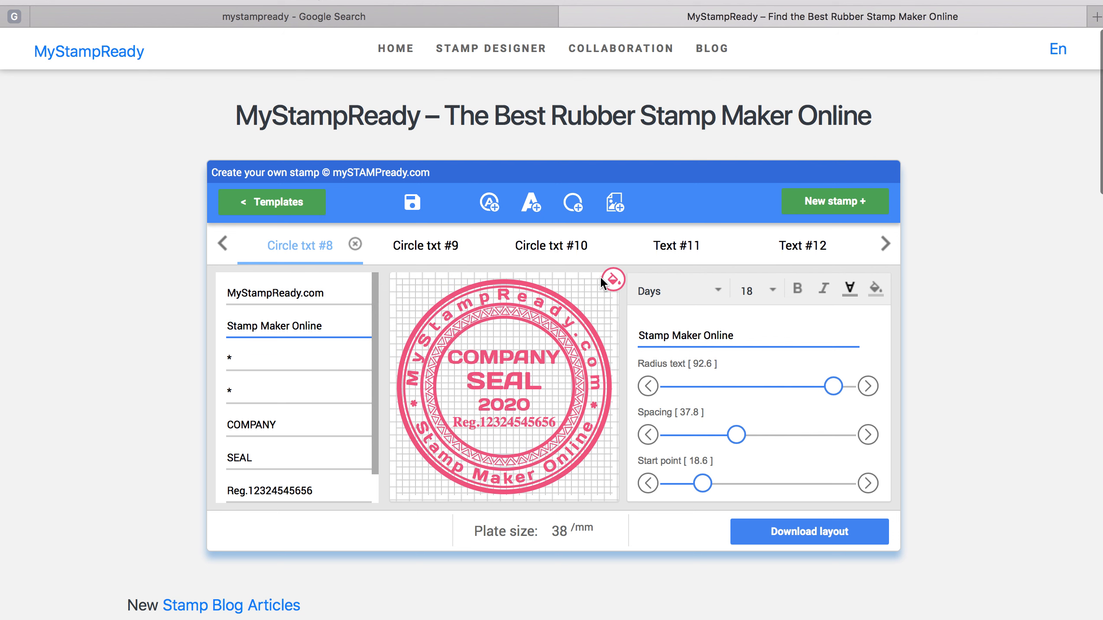
click(612, 283)
click(632, 376)
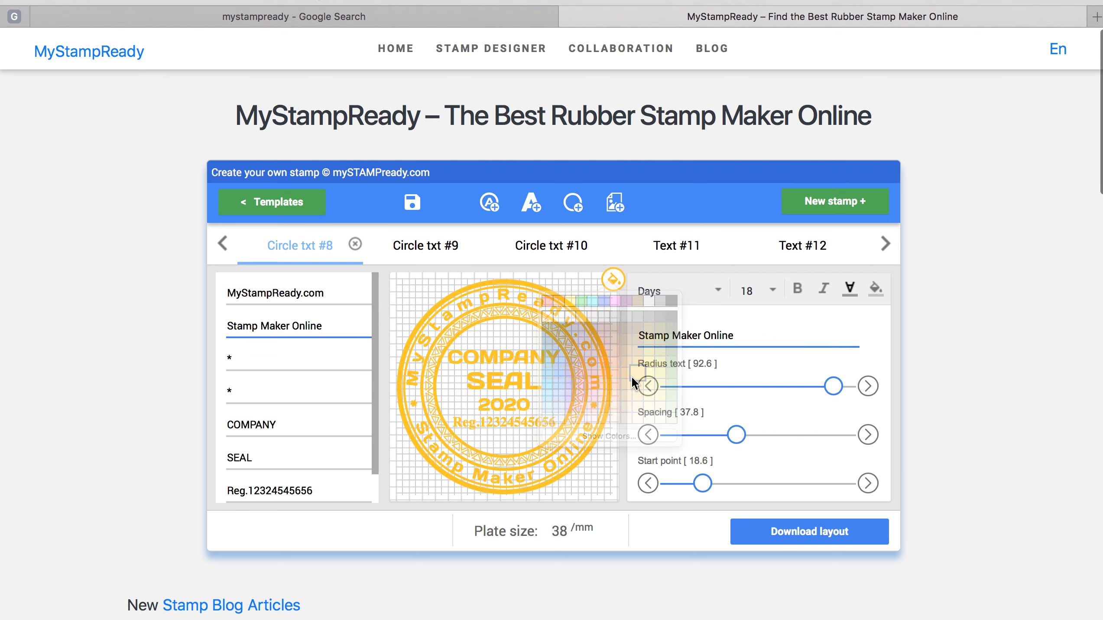
View the form for saving the stamp layout by e-mail and dismiss it without saving
click(412, 204)
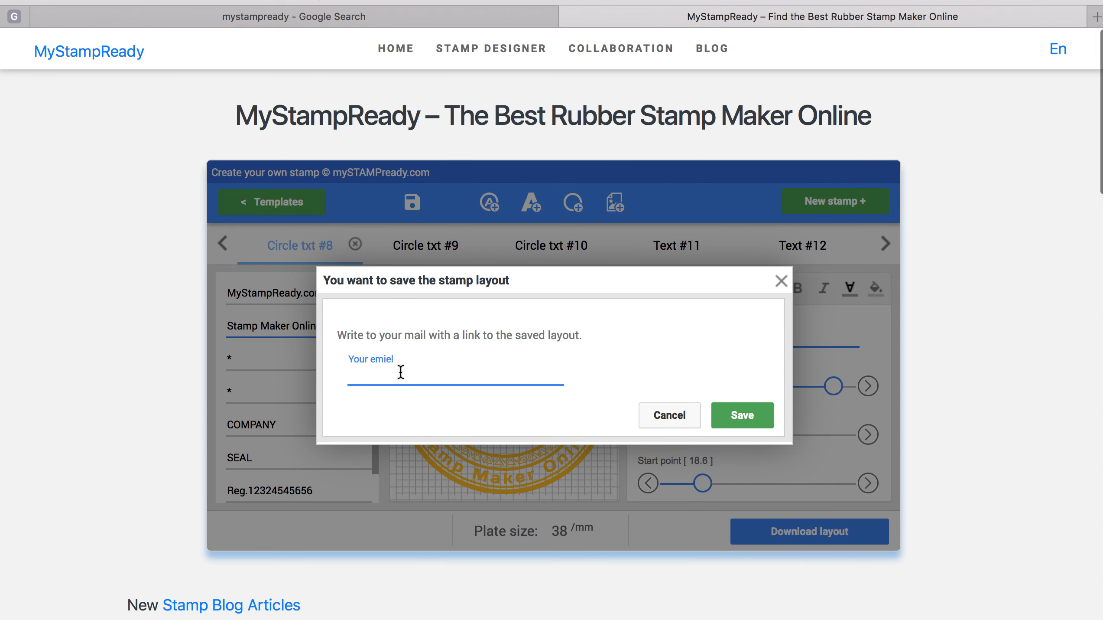
click(362, 371)
click(780, 281)
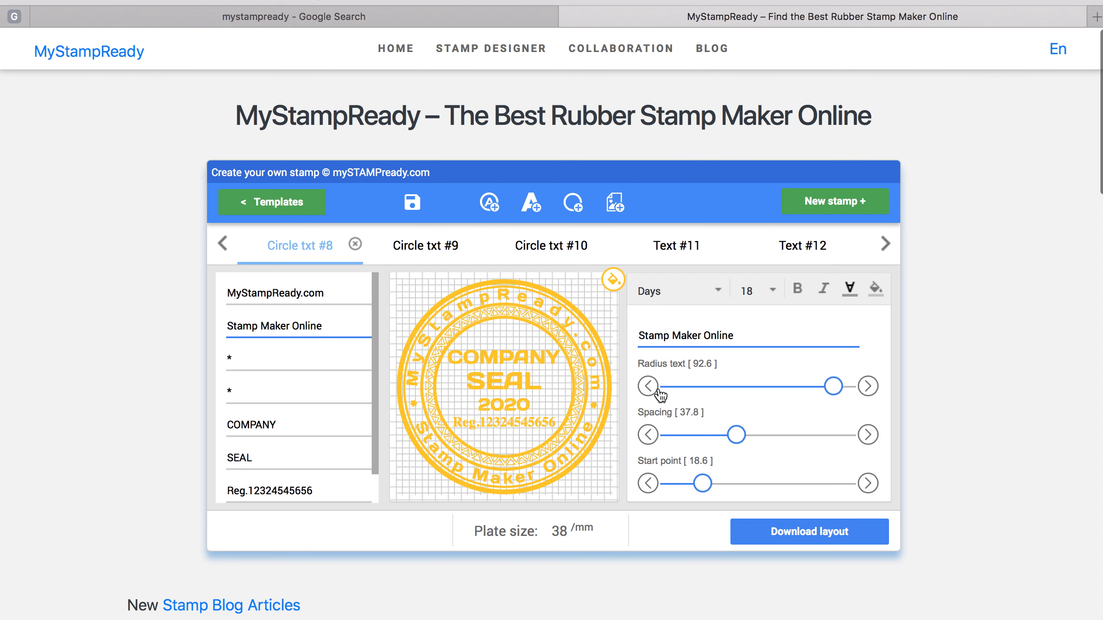
Create a new round stamp with a 38 mm diameter and set its colour to blue
click(843, 204)
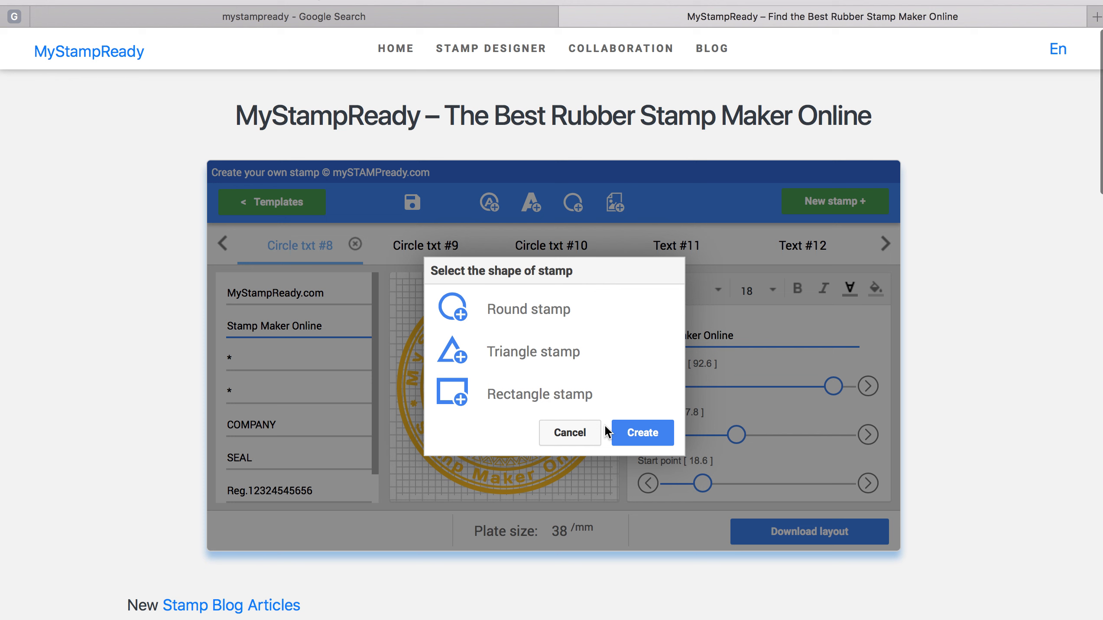
click(457, 314)
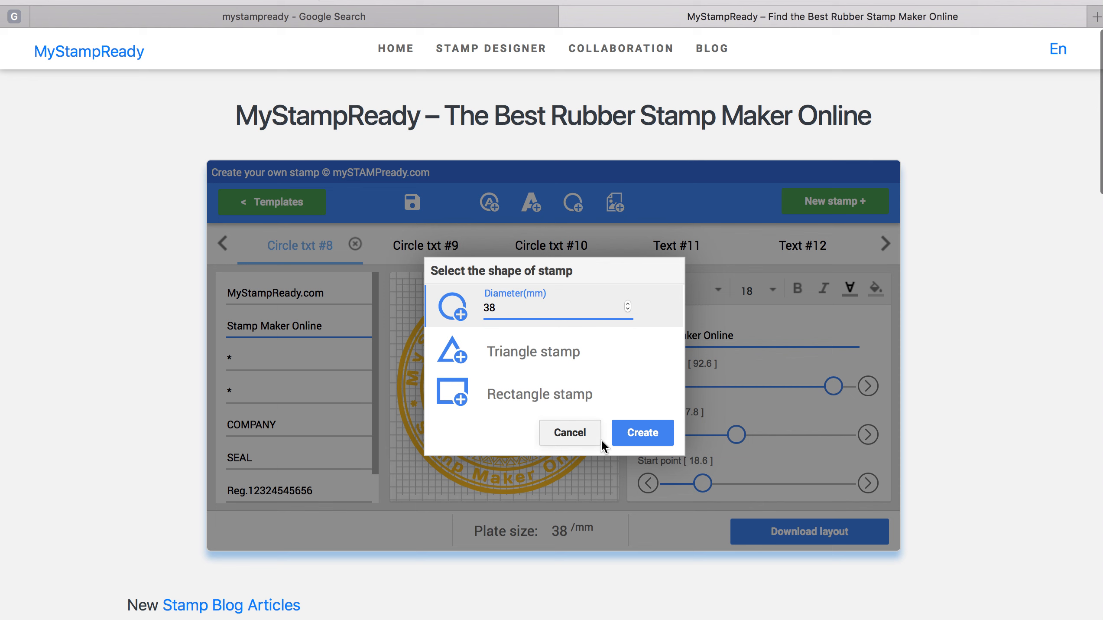
click(642, 434)
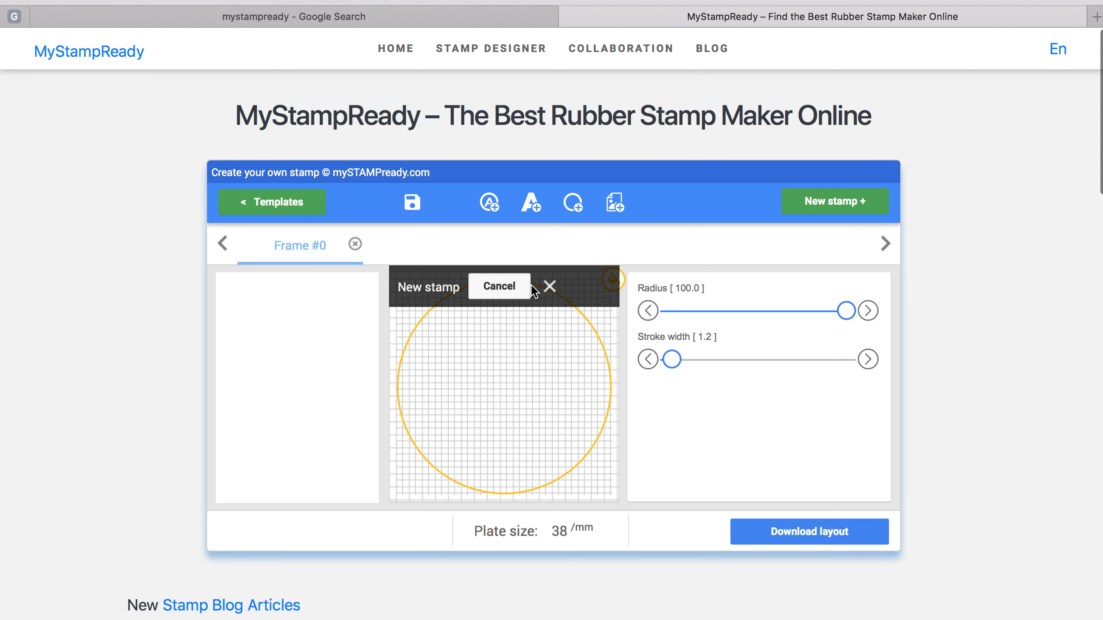
click(550, 285)
click(611, 281)
click(603, 305)
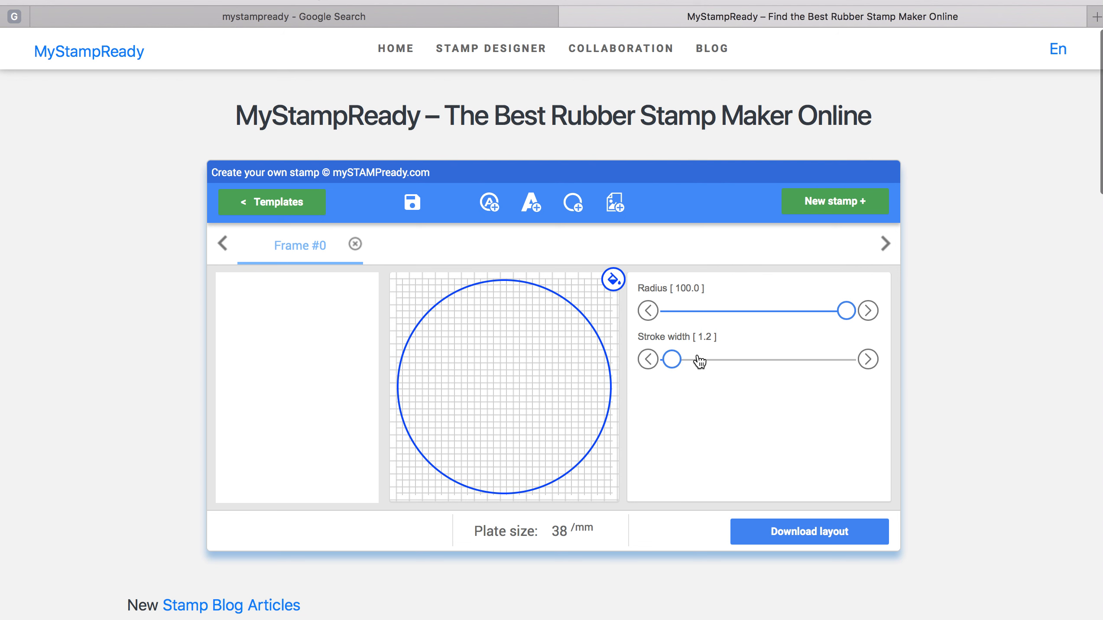
Set the outer frame's stroke width to 3.6 and add an inner circle with a radius of 91.2
click(869, 368)
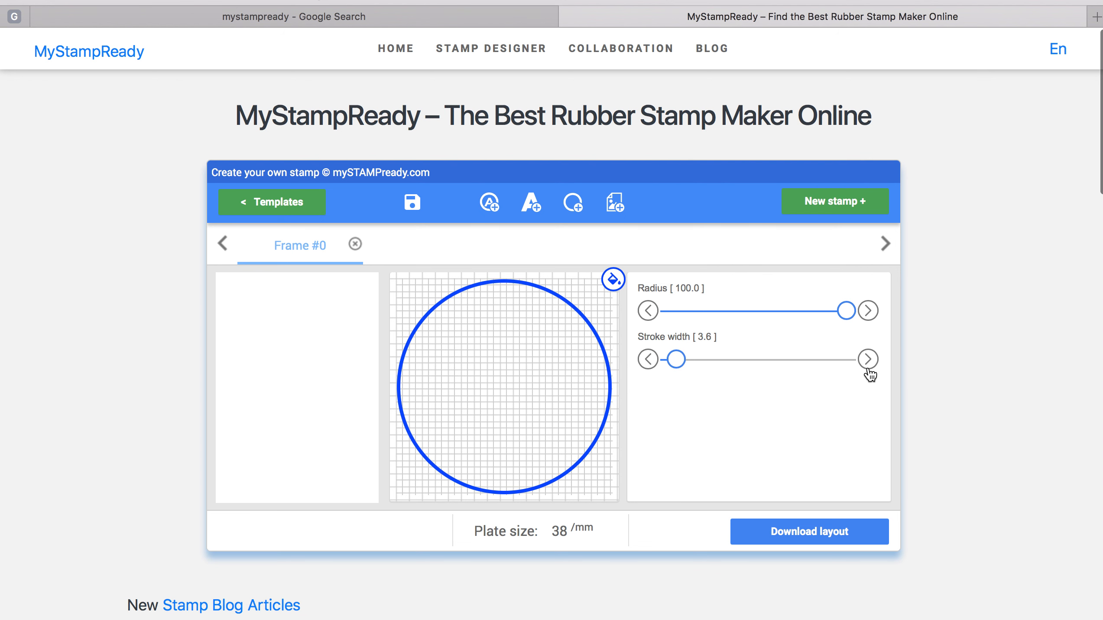
click(572, 203)
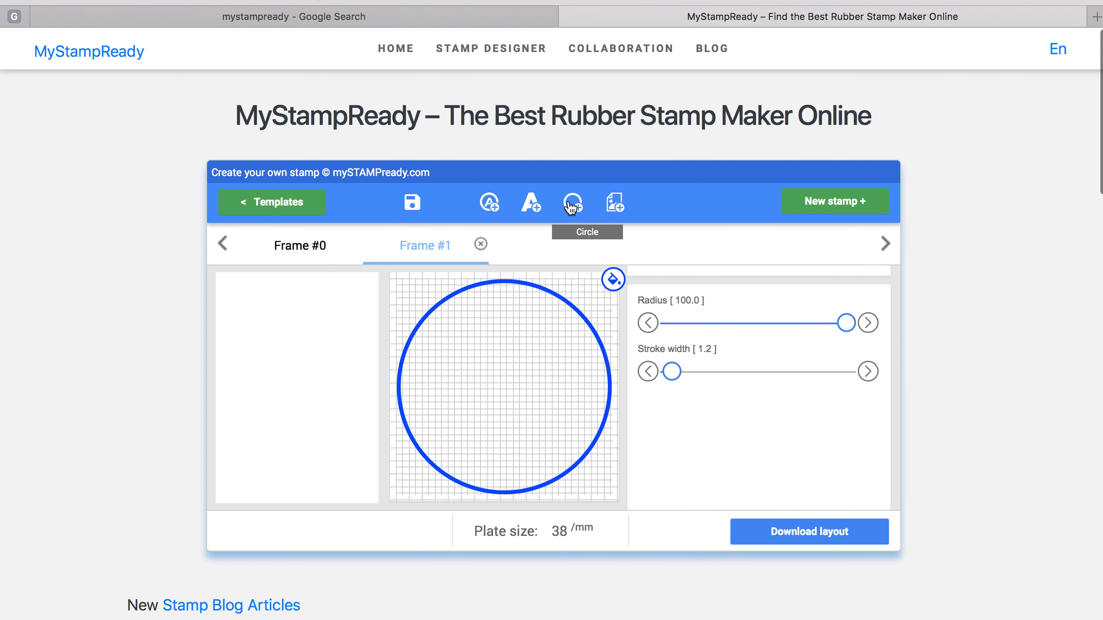
drag(841, 322, 825, 323)
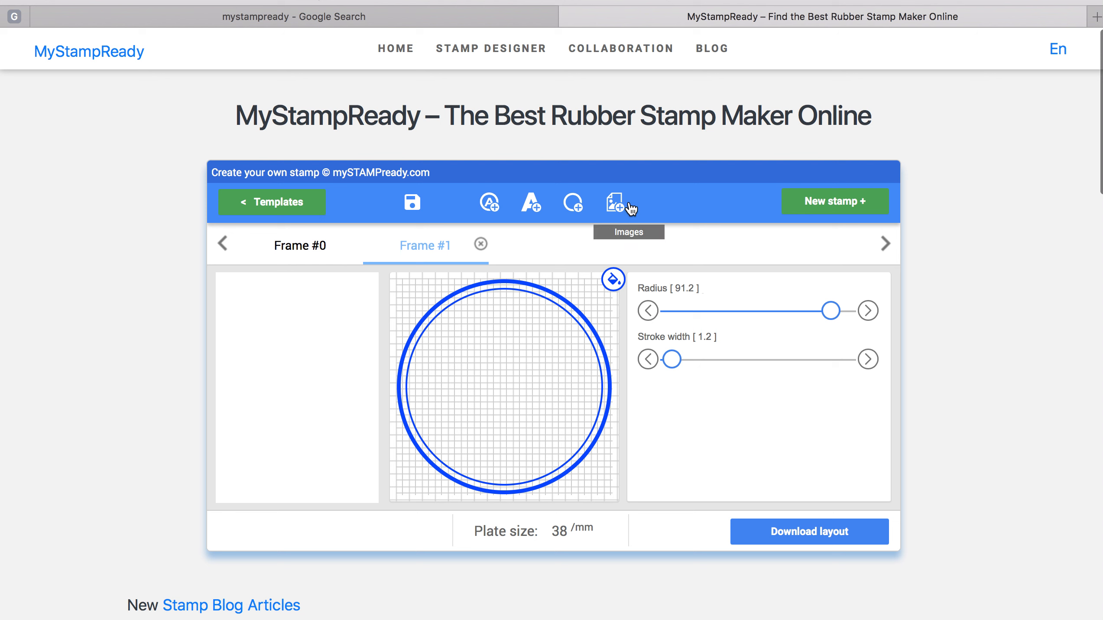
Add the text "MyStampready.com" around the circle with text radius 87.3, spacing 43.1 and start point 30.4
click(491, 206)
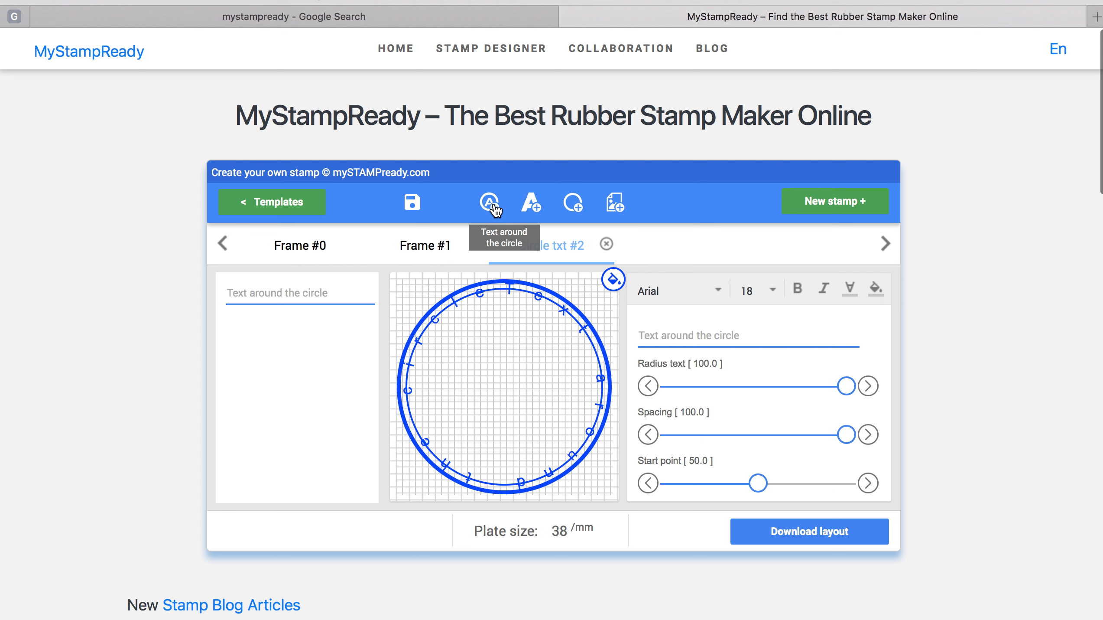
click(331, 289)
text(MySta)
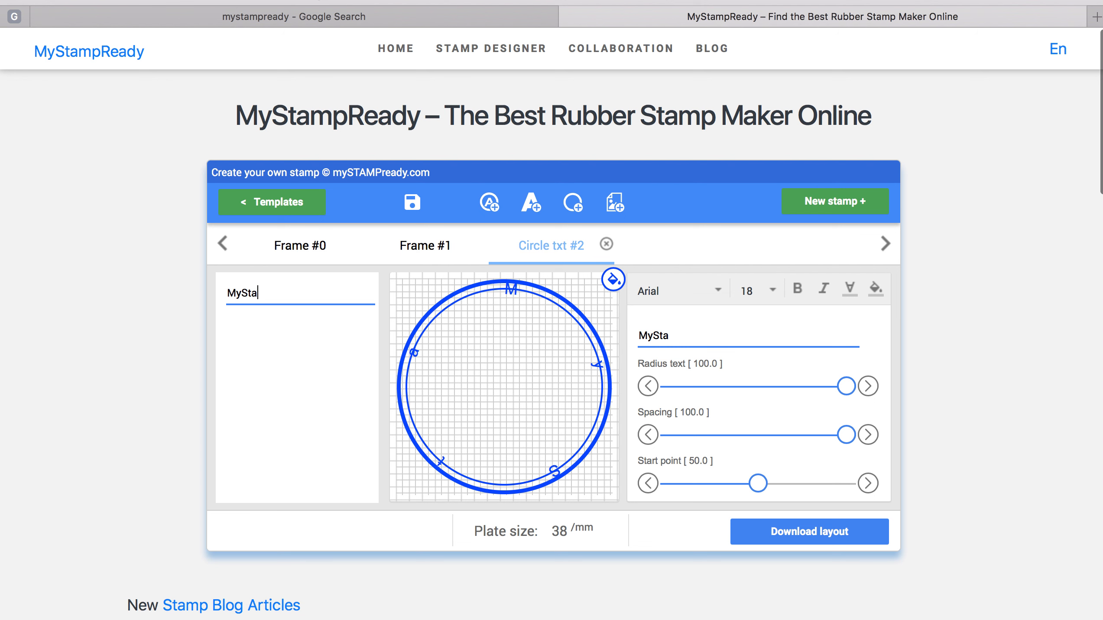
text(mpready.com)
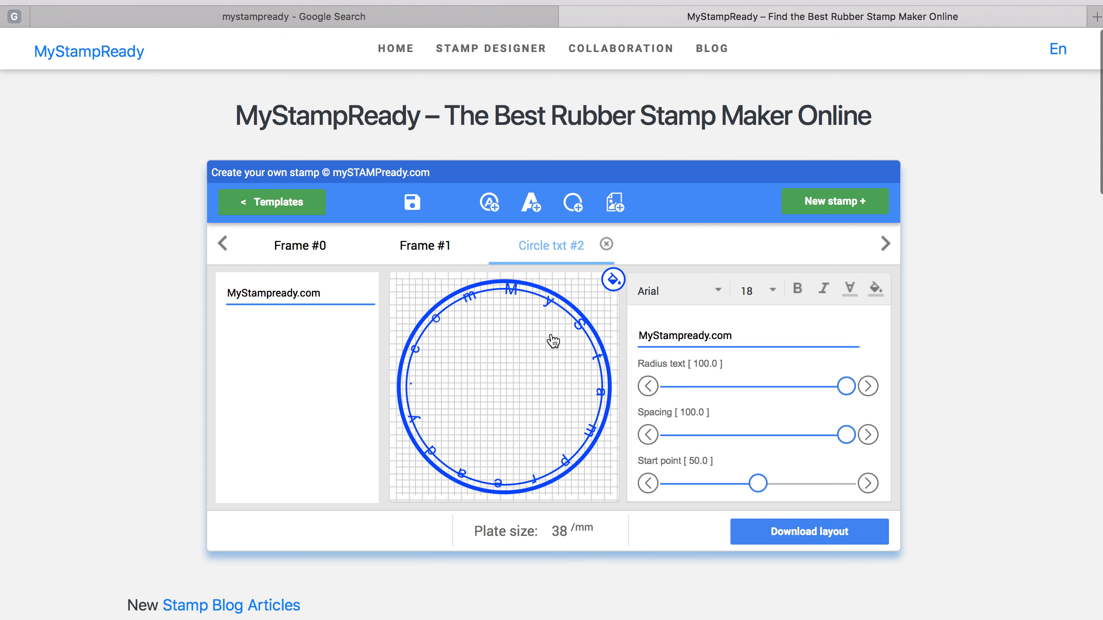
drag(845, 387, 822, 390)
drag(844, 440, 725, 484)
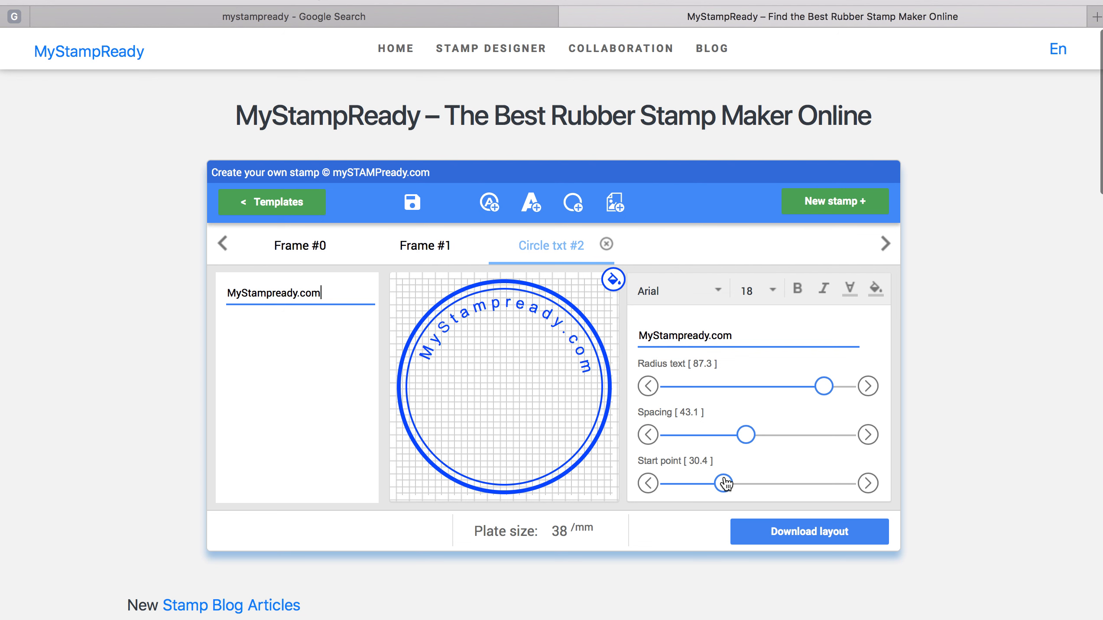
Change the font of the "MyStampready.com" circle text to Days and set its start point to 28.9
click(678, 299)
scroll(670, 451, down, 3)
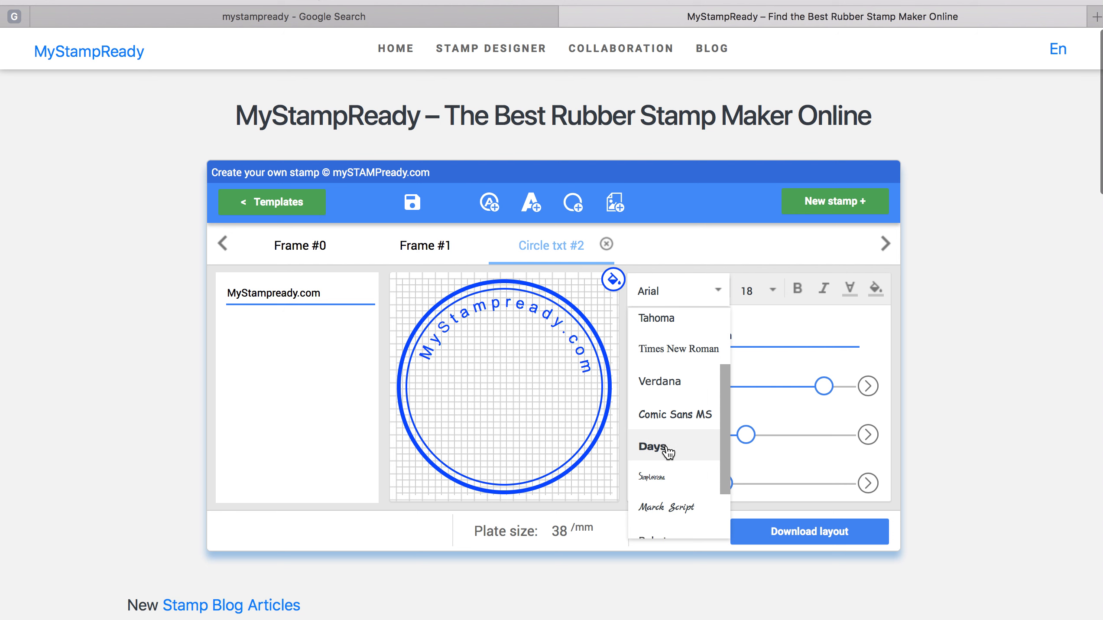
click(652, 420)
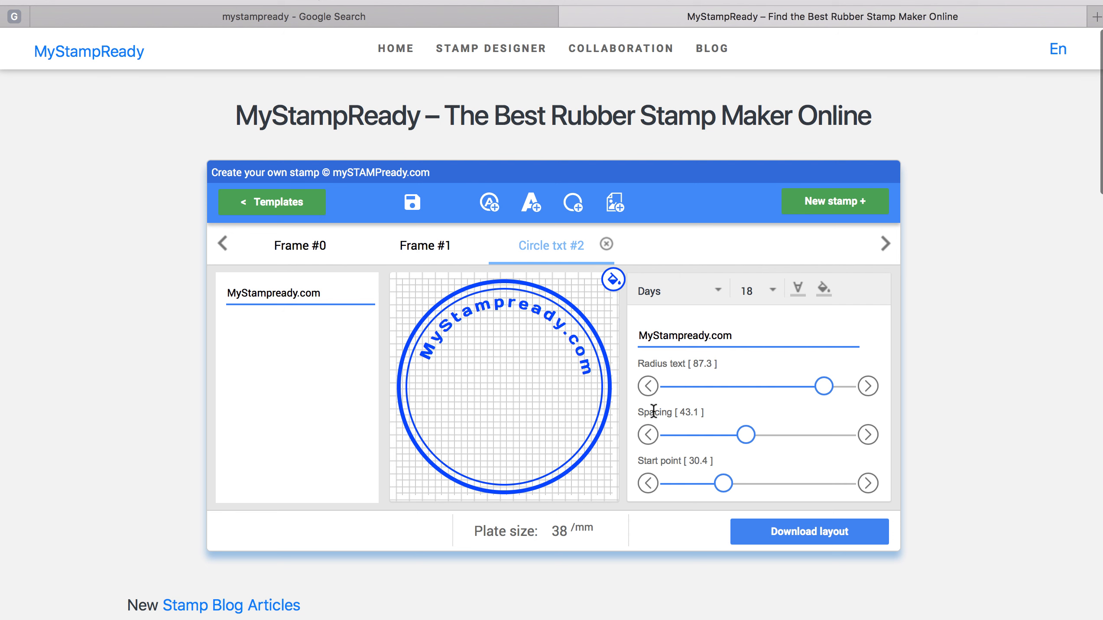
click(648, 483)
click(649, 483)
click(648, 482)
click(648, 482)
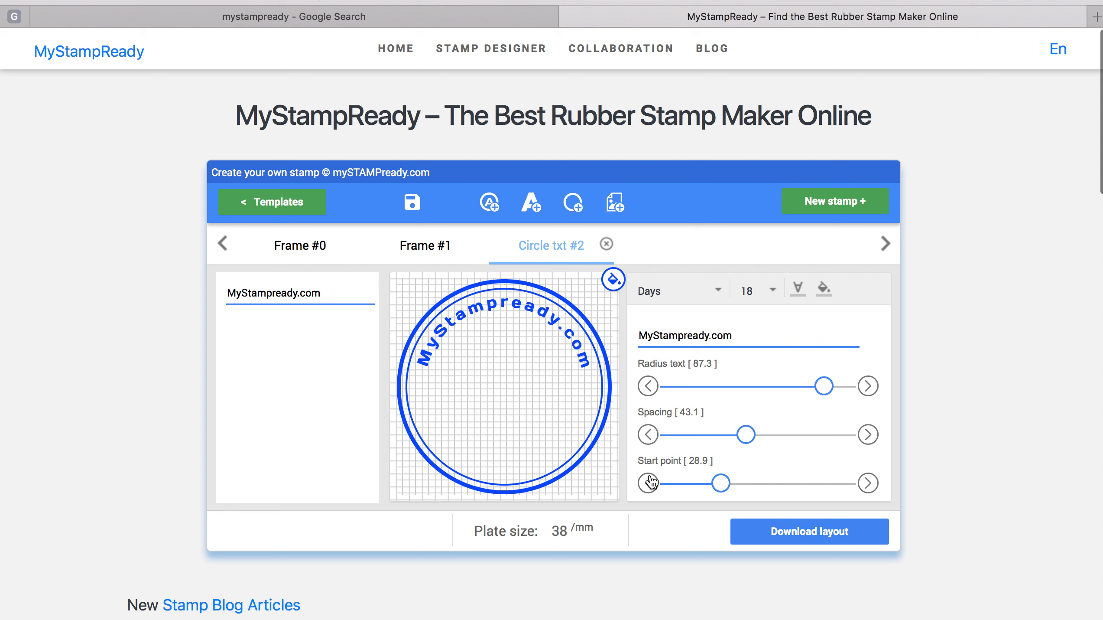
Add a second circle text "INDIA" with text radius 84.8, spacing 18.6 and start point 90.7
click(481, 212)
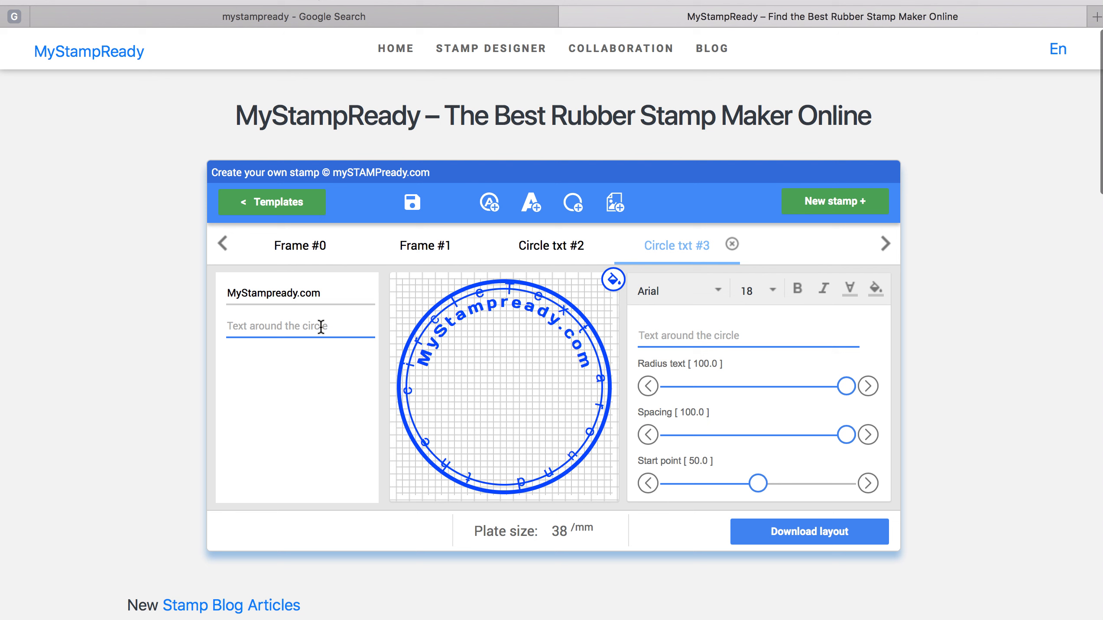
text(INDIA)
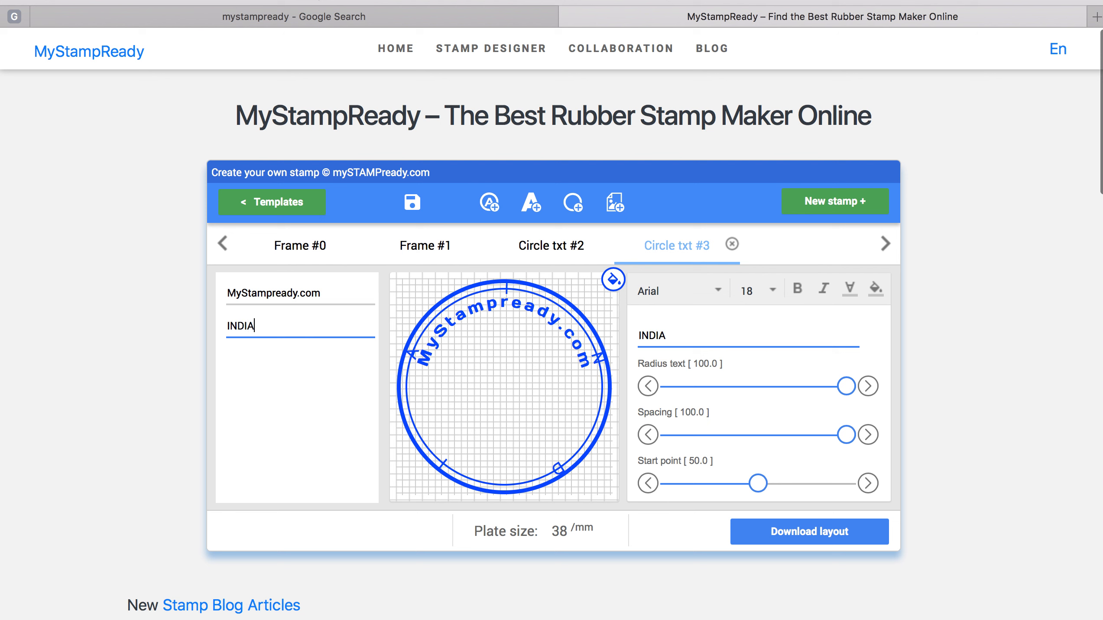
drag(847, 385, 819, 387)
drag(845, 435, 844, 435)
drag(746, 434, 697, 435)
drag(755, 485, 826, 499)
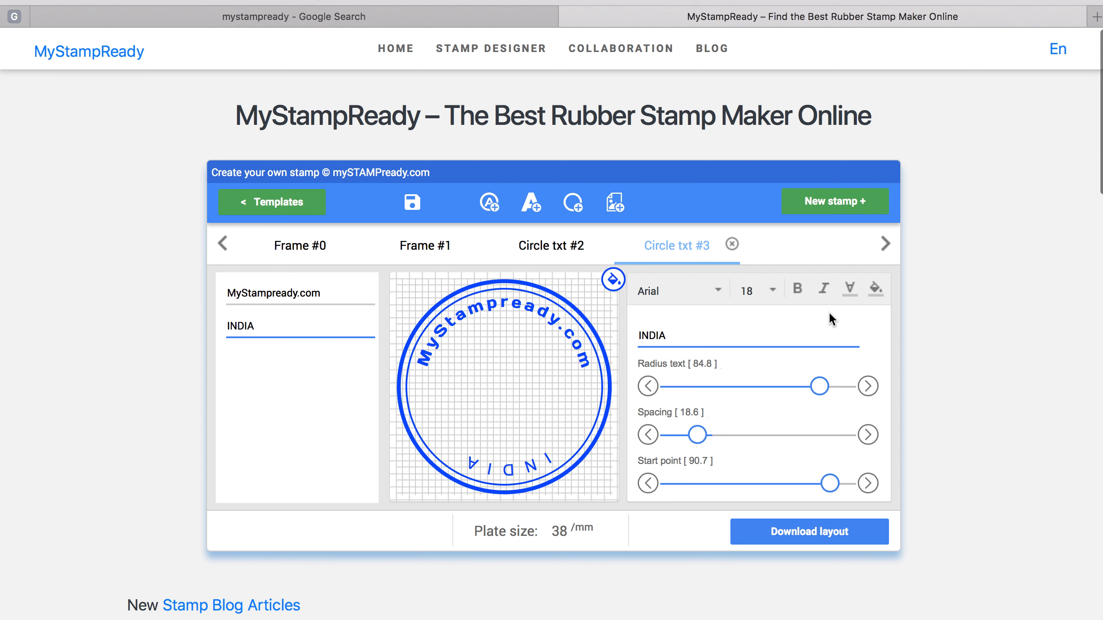
Flip the "INDIA" circle text to read upright at the stamp's lower edge and set its start point to 7.1
click(849, 296)
drag(830, 483, 679, 468)
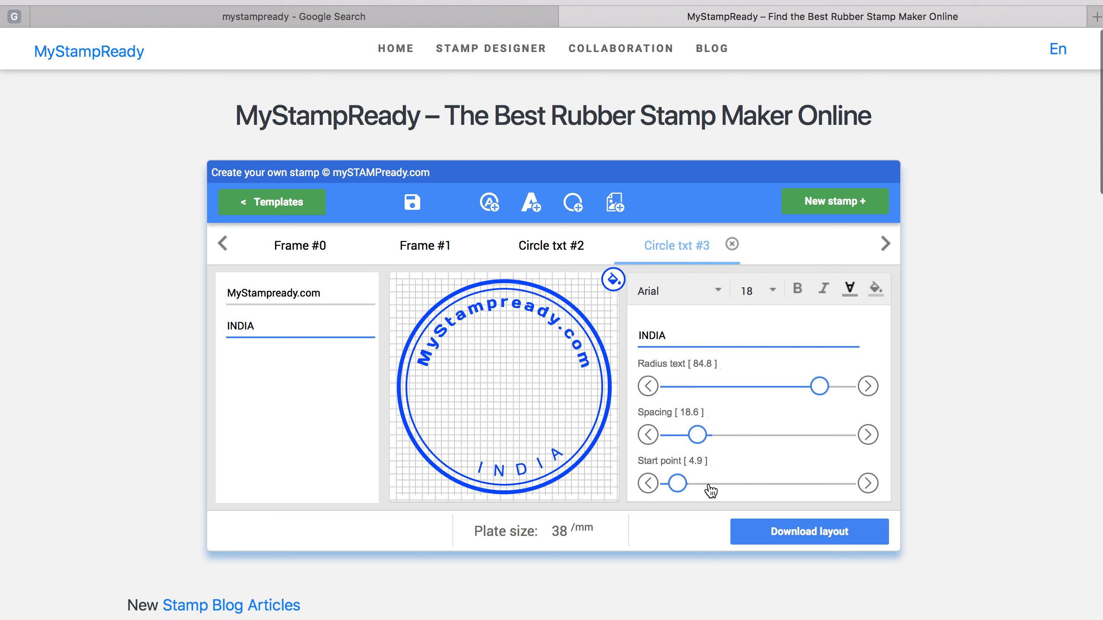
click(869, 483)
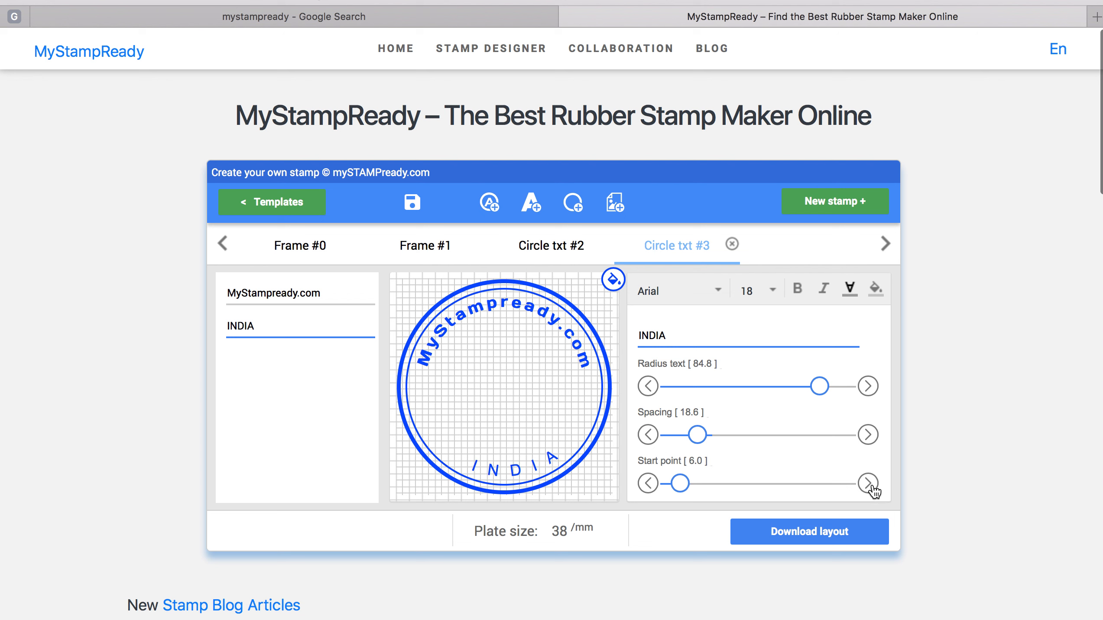
Set the "INDIA" circle text to font size 22 and the Days font
click(751, 288)
scroll(754, 499, down, 2)
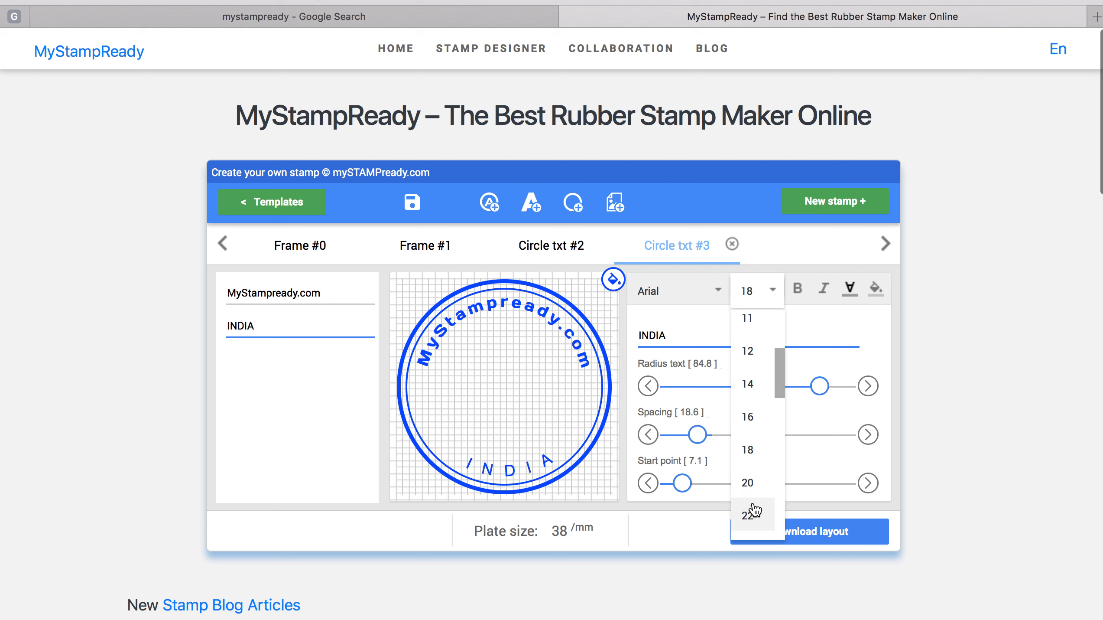
click(755, 514)
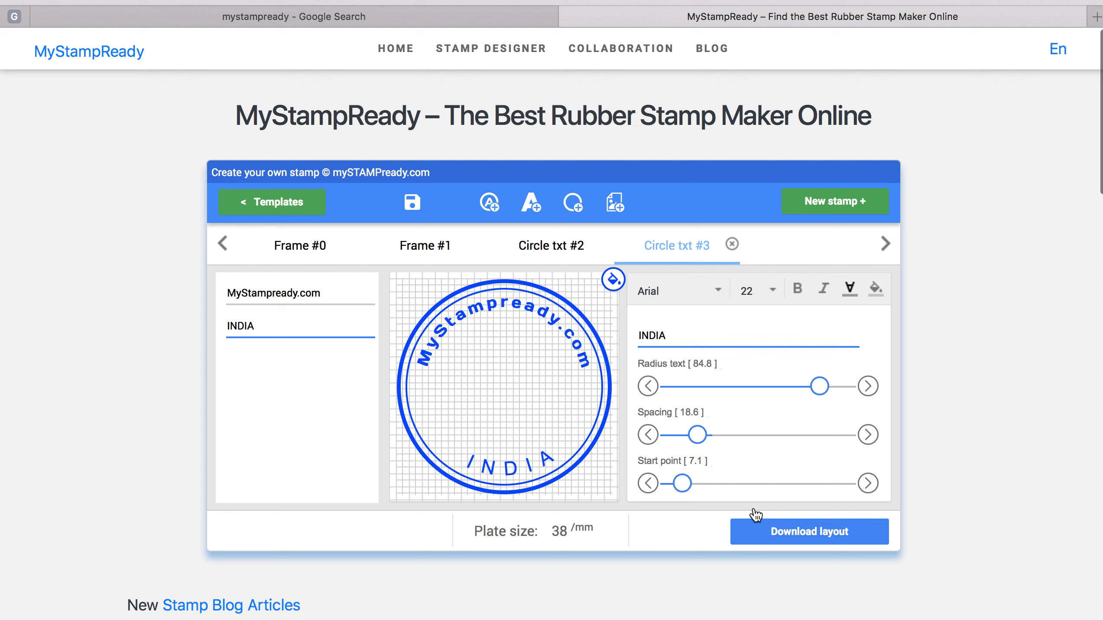
click(675, 294)
click(666, 387)
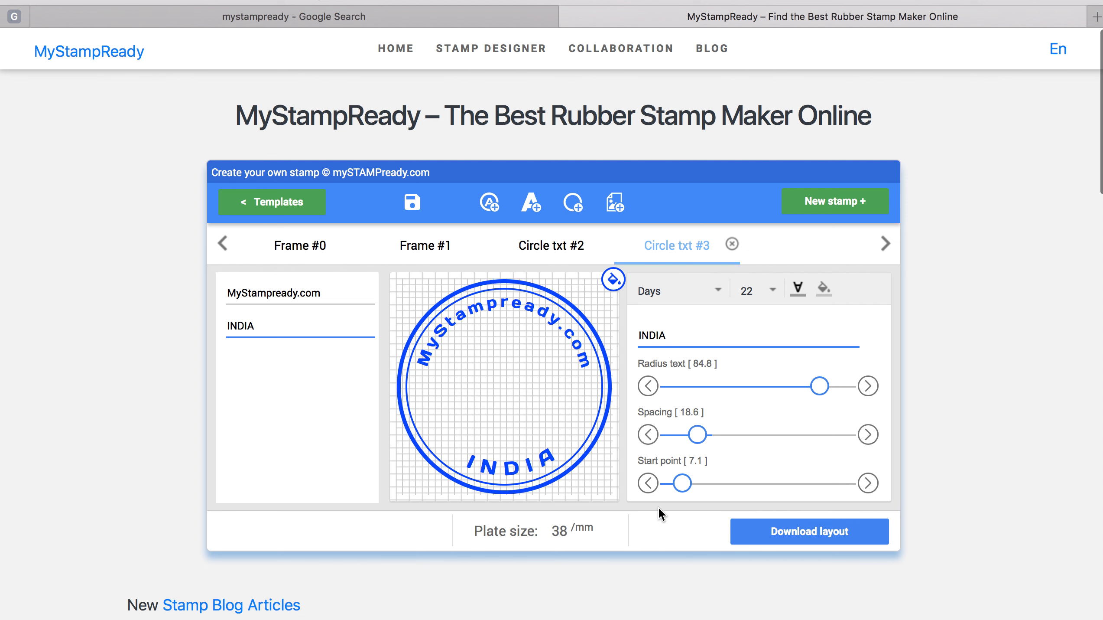
Adjust the start point of the "INDIA" circle text to 8.2
click(647, 482)
click(647, 483)
drag(681, 490, 680, 493)
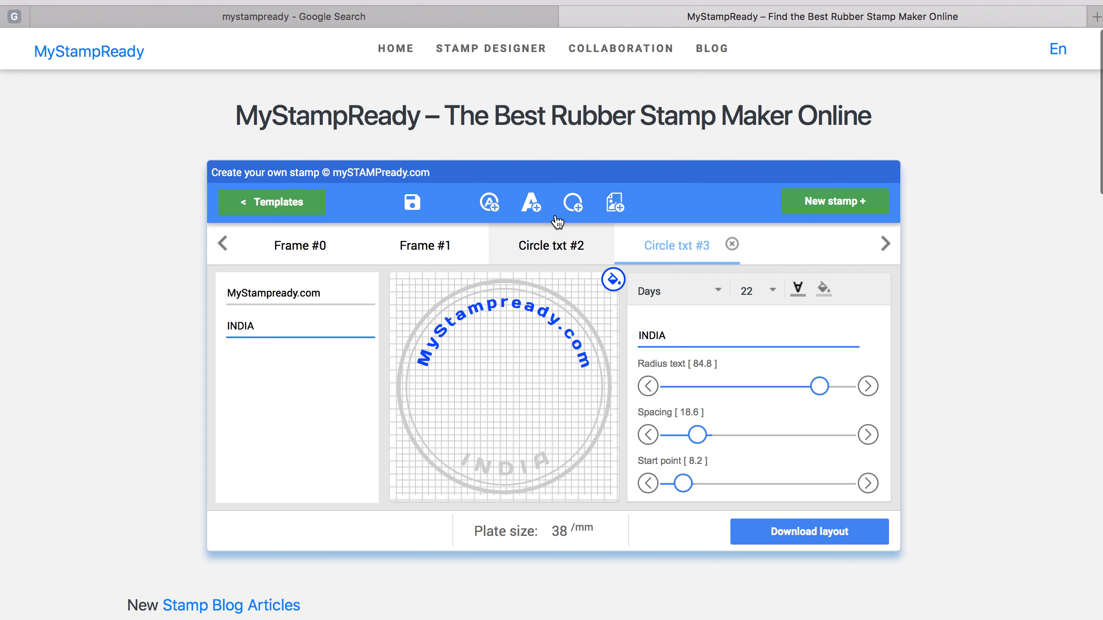
Add the straight text "STAMP" in the centre of the stamp
click(532, 209)
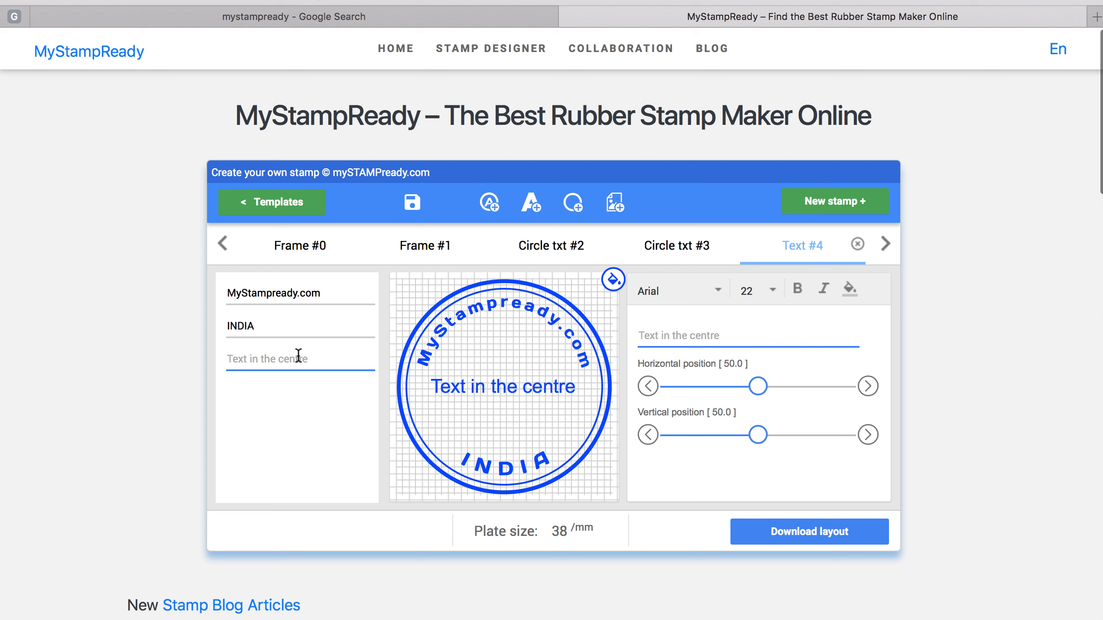
text(STAMP)
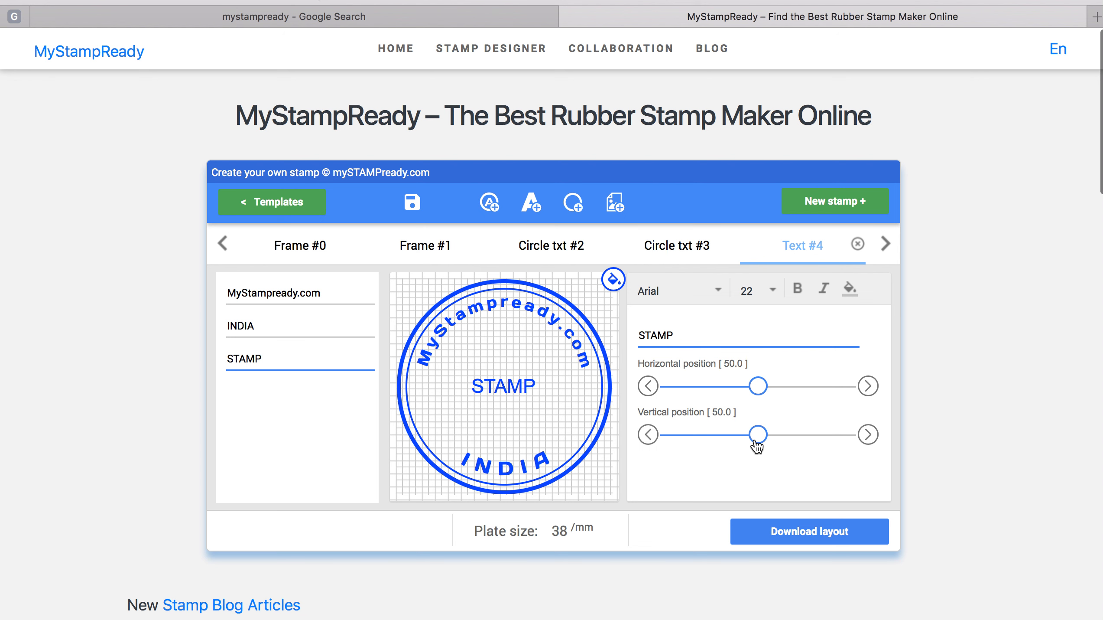
Move the "STAMP" text up to vertical position 40.7 and add the straight text "SEAL" below it at vertical position 56.3
mouse_move(757, 445)
mouse_down()
mouse_move(766, 446)
mouse_move(740, 445)
mouse_up()
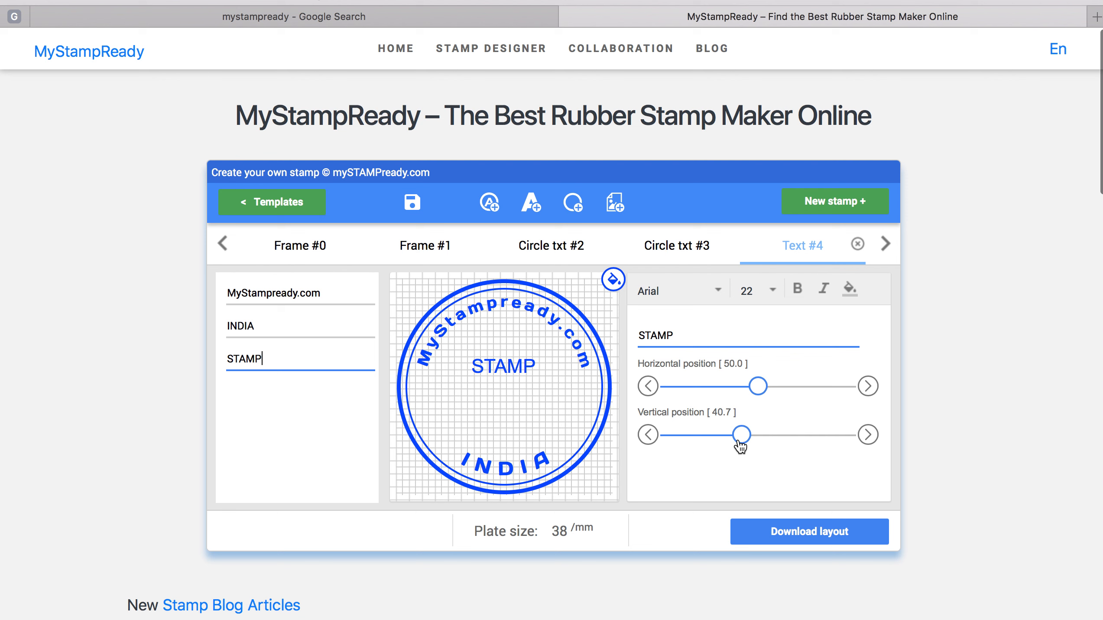
click(528, 208)
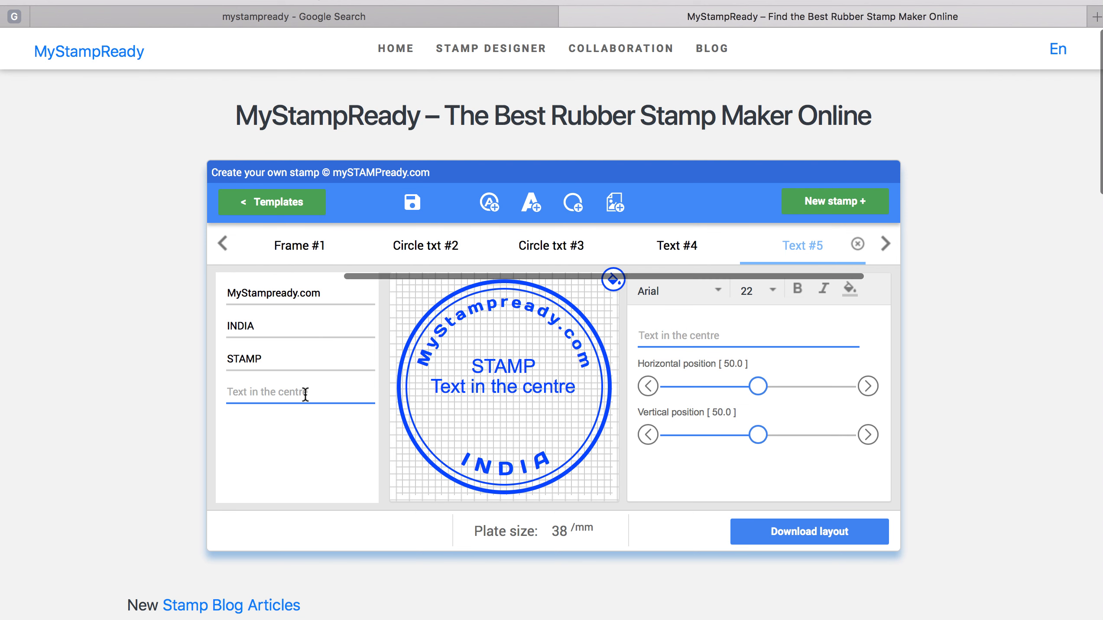
text(SEAL)
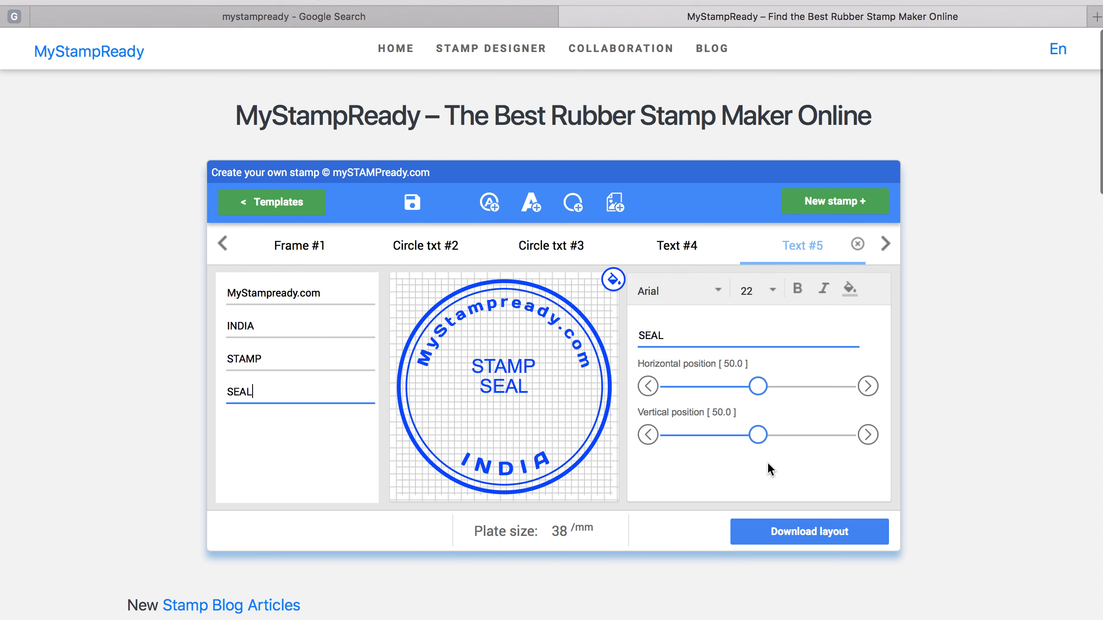
drag(772, 438, 772, 451)
Format the "SEAL" text in the American Captain font at size 30 and lower it to vertical position 66.6
click(718, 290)
scroll(682, 404, down, 1)
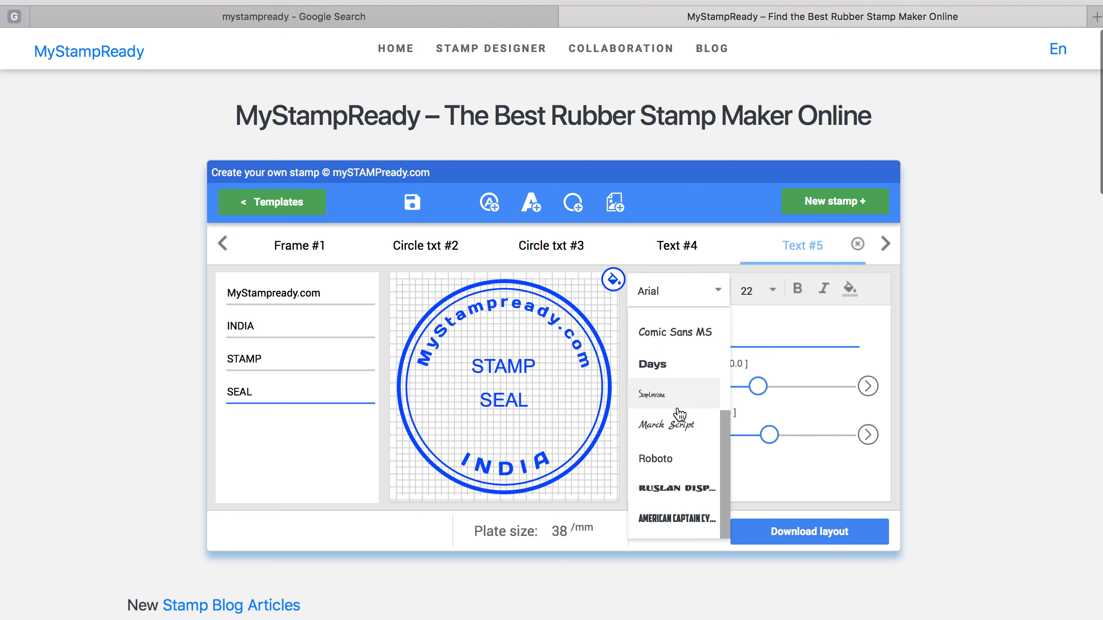
click(674, 525)
click(757, 290)
scroll(754, 399, down, 2)
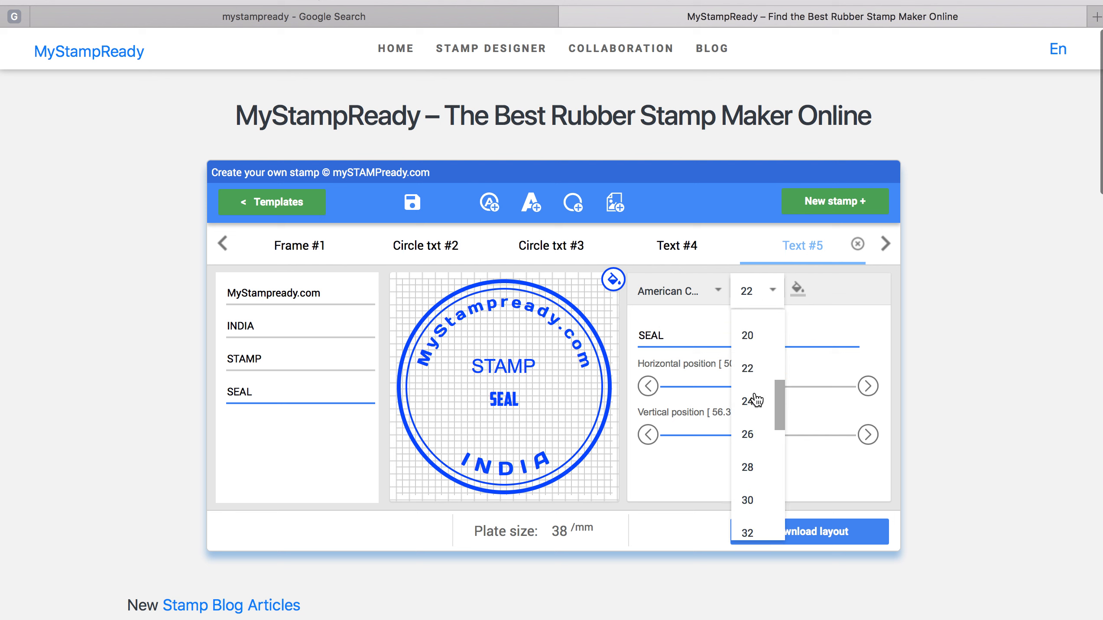
click(746, 497)
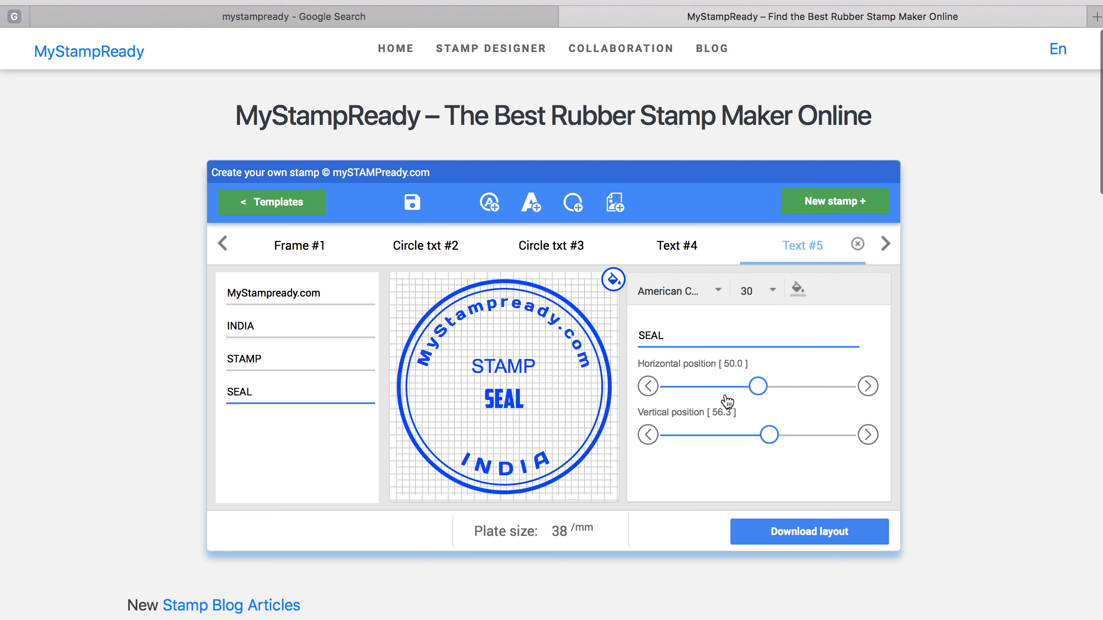
drag(772, 442, 789, 439)
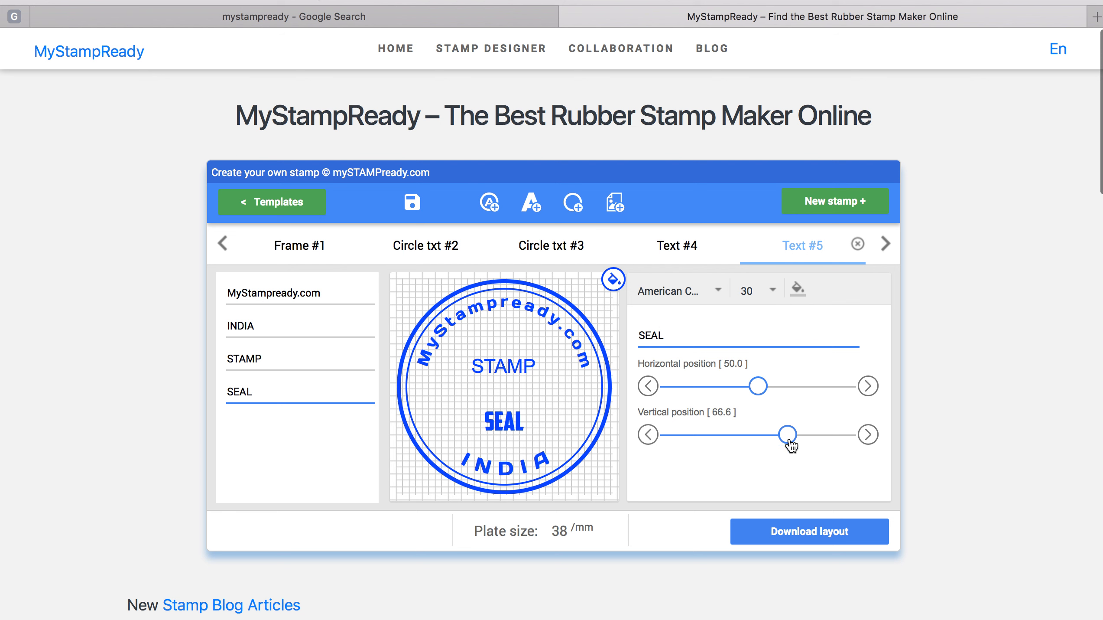
Change the font of the "STAMP" text to American Captain
click(287, 365)
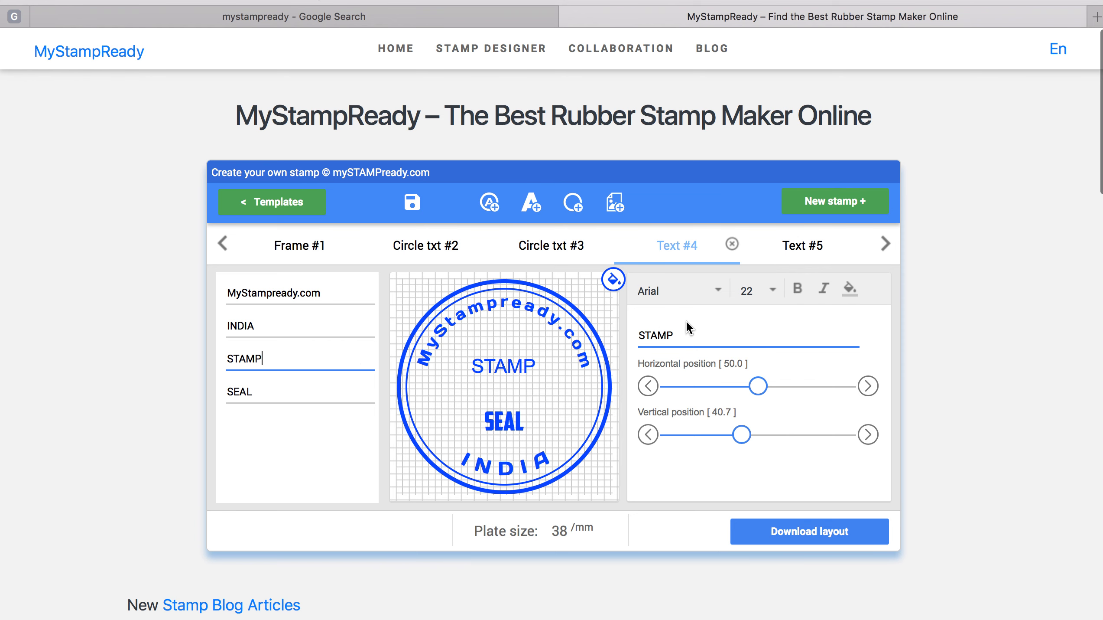
click(709, 299)
scroll(705, 439, down, 1)
scroll(700, 430, down, 12)
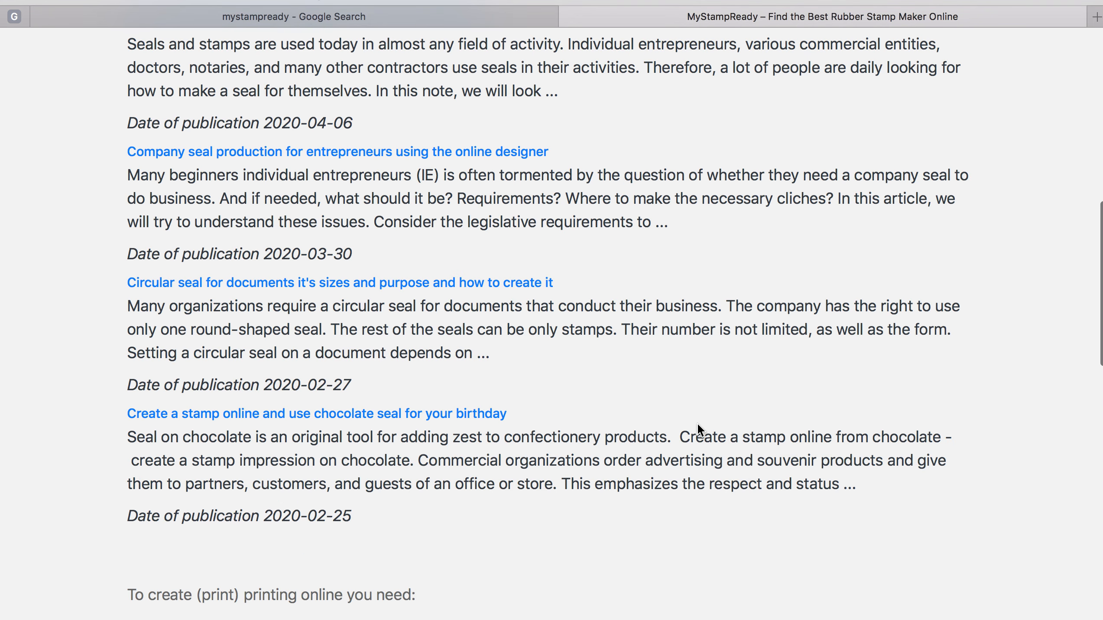
scroll(699, 427, up, 12)
click(663, 519)
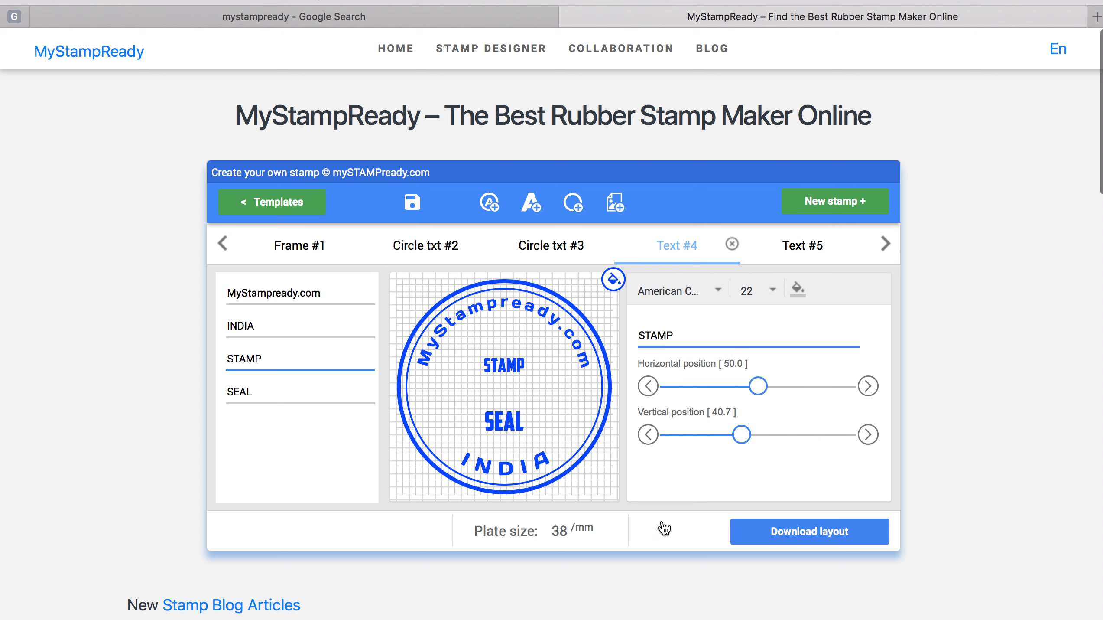
Set the "STAMP" text to font size 26 and raise it to vertical position 30.4
click(753, 292)
scroll(747, 411, down, 2)
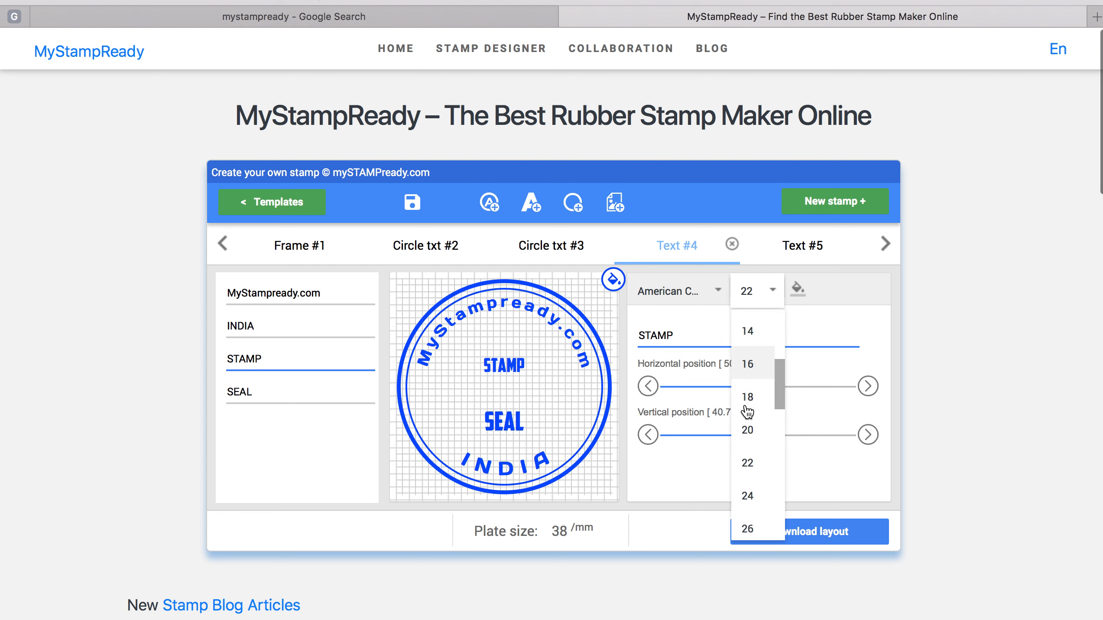
click(749, 459)
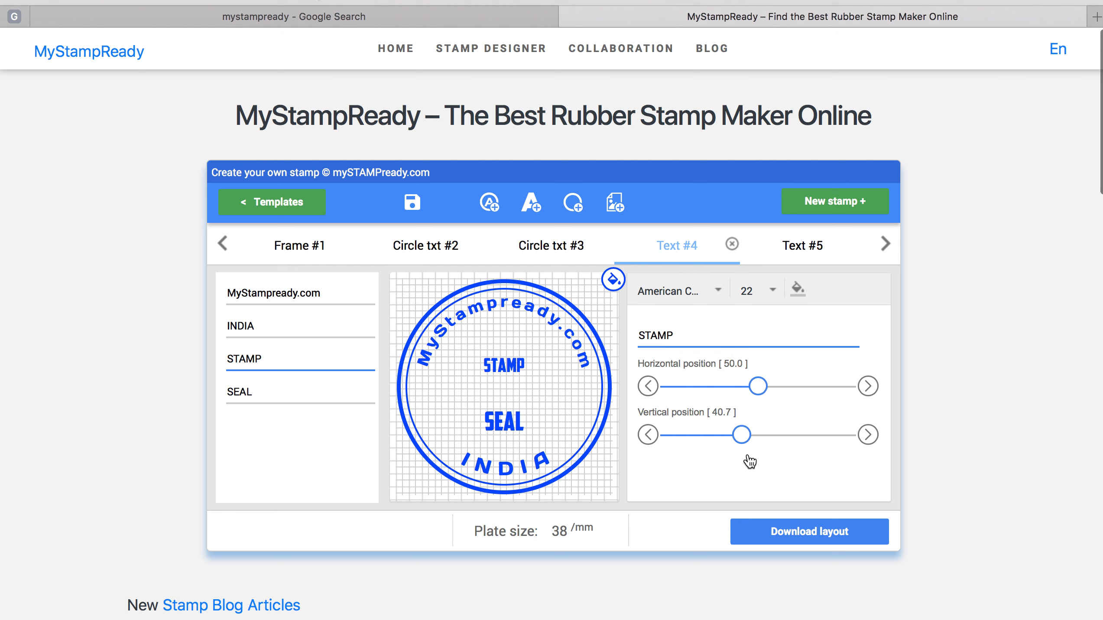
click(767, 293)
scroll(756, 438, down, 3)
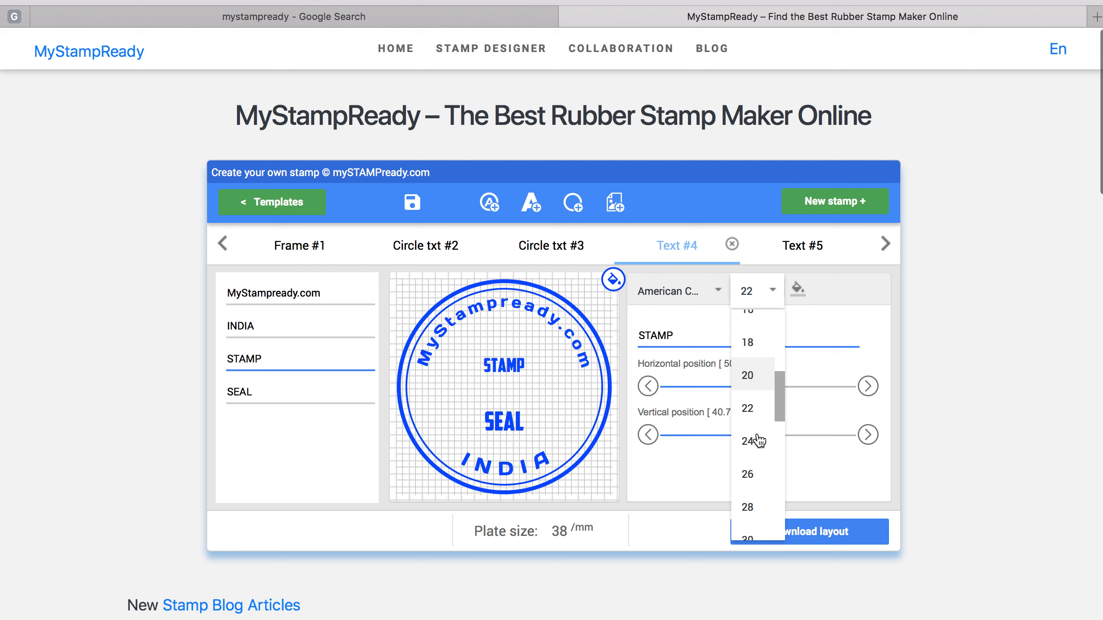
click(749, 487)
drag(746, 445, 727, 443)
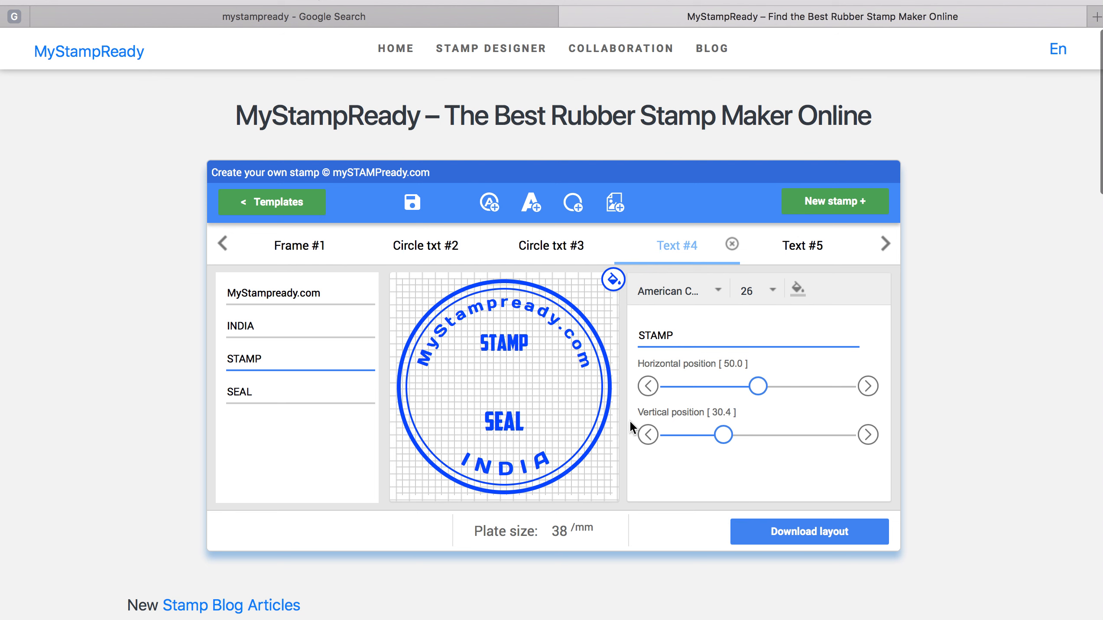
Add an image element to the stamp and browse the Pictures and Elements of decoration categories for a suitable graphic
click(617, 205)
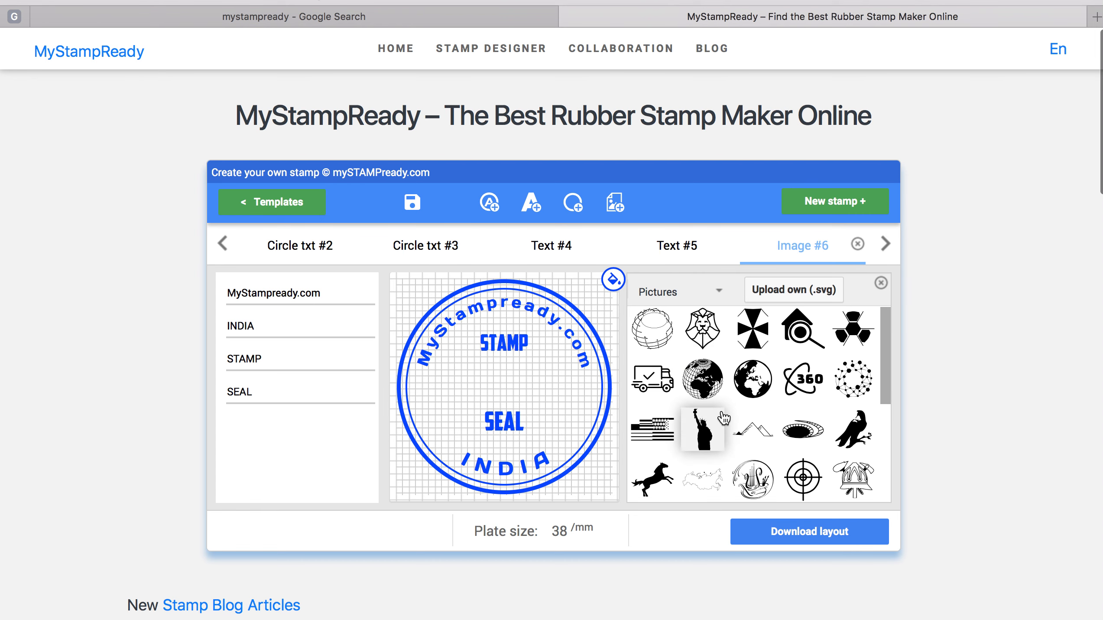
scroll(759, 425, down, 6)
scroll(796, 433, up, 3)
scroll(796, 433, up, 3)
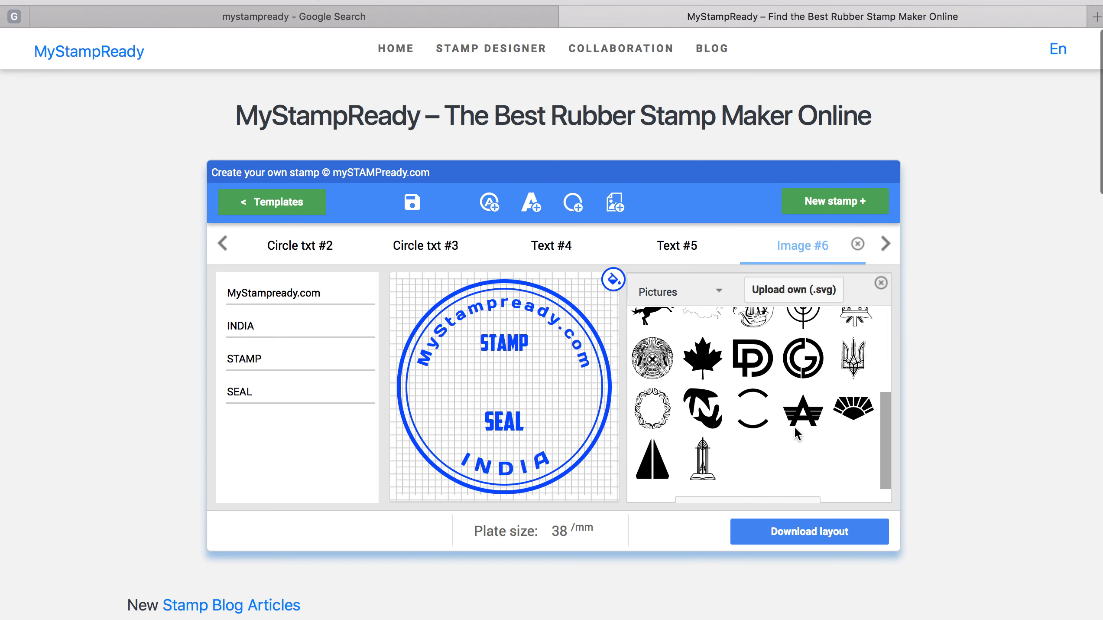
click(690, 302)
scroll(702, 447, down, 3)
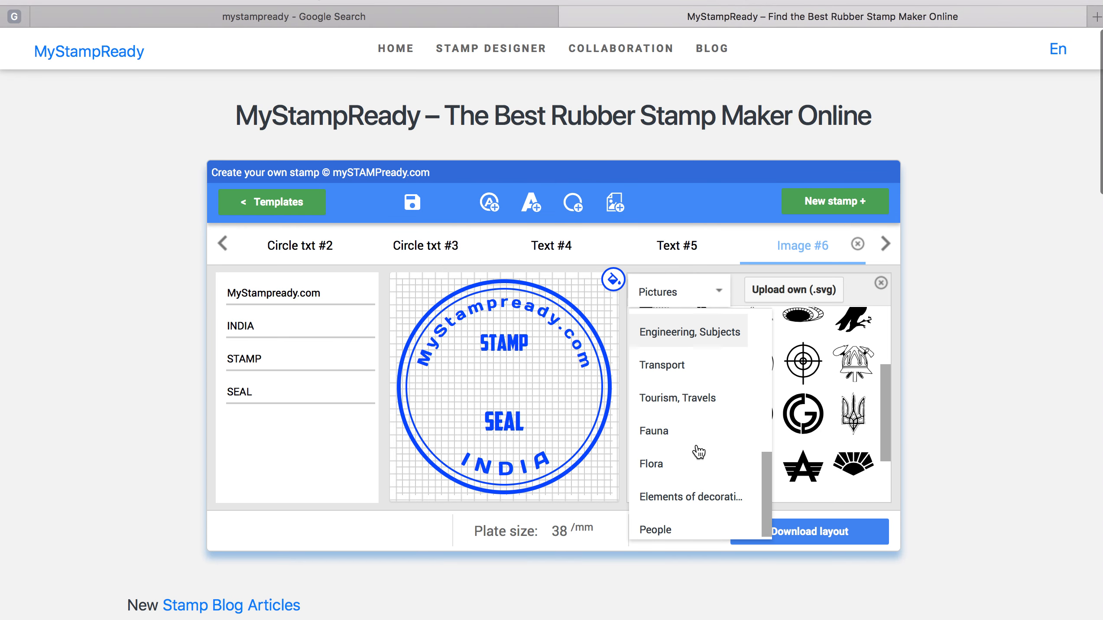
click(690, 490)
scroll(758, 412, up, 3)
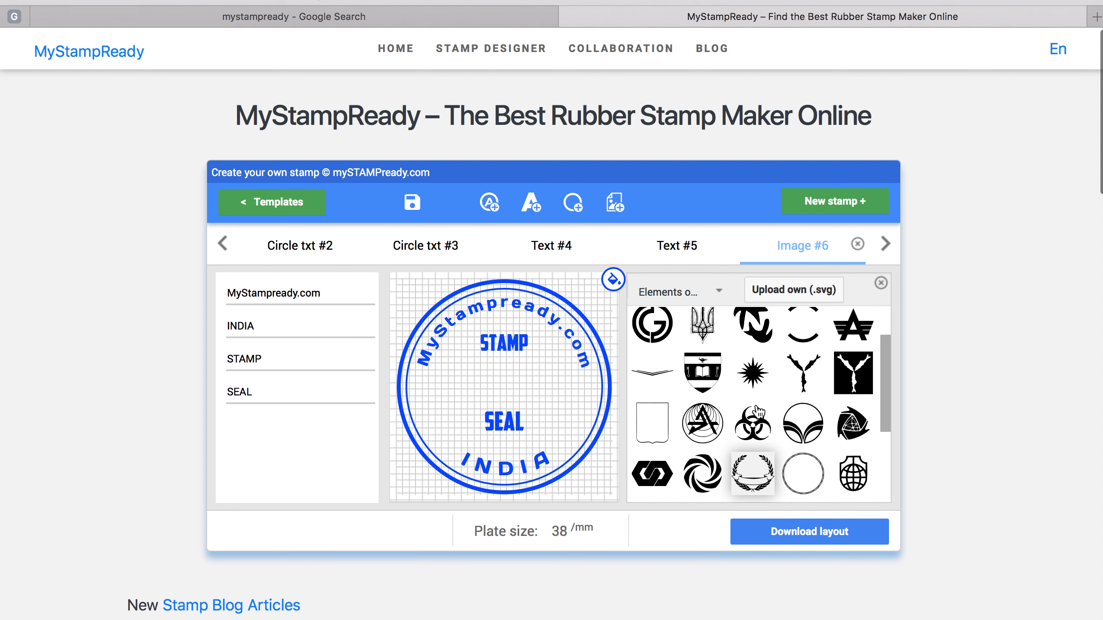
scroll(758, 411, down, 5)
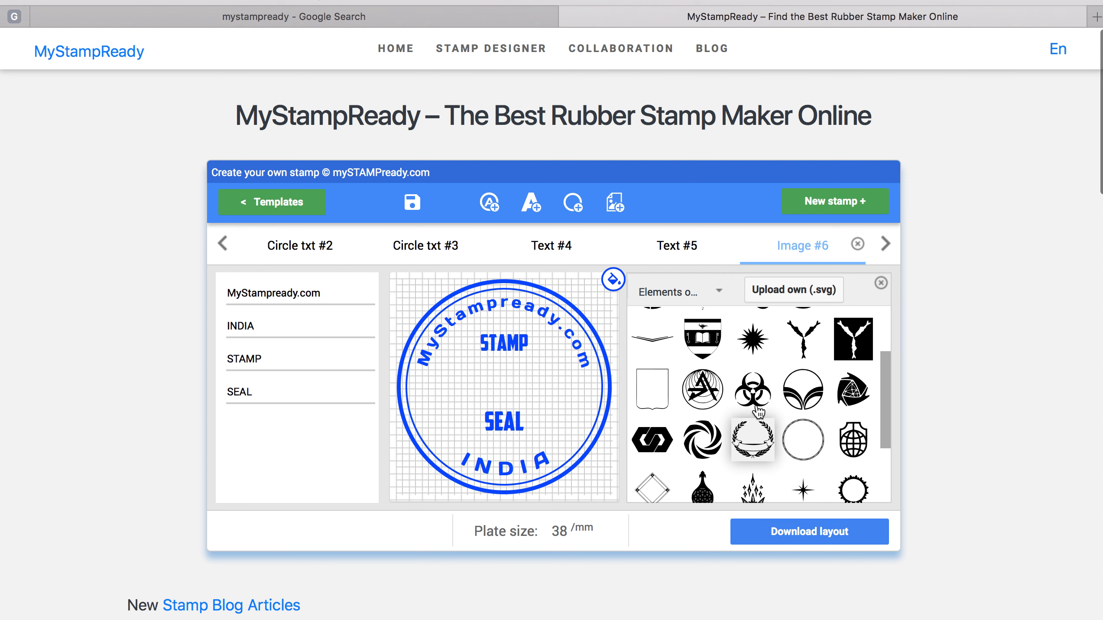
Insert the solid lotus flower from the Flora category between "STAMP" and "SEAL", with size 17.5 and vertical position 45.9
click(673, 292)
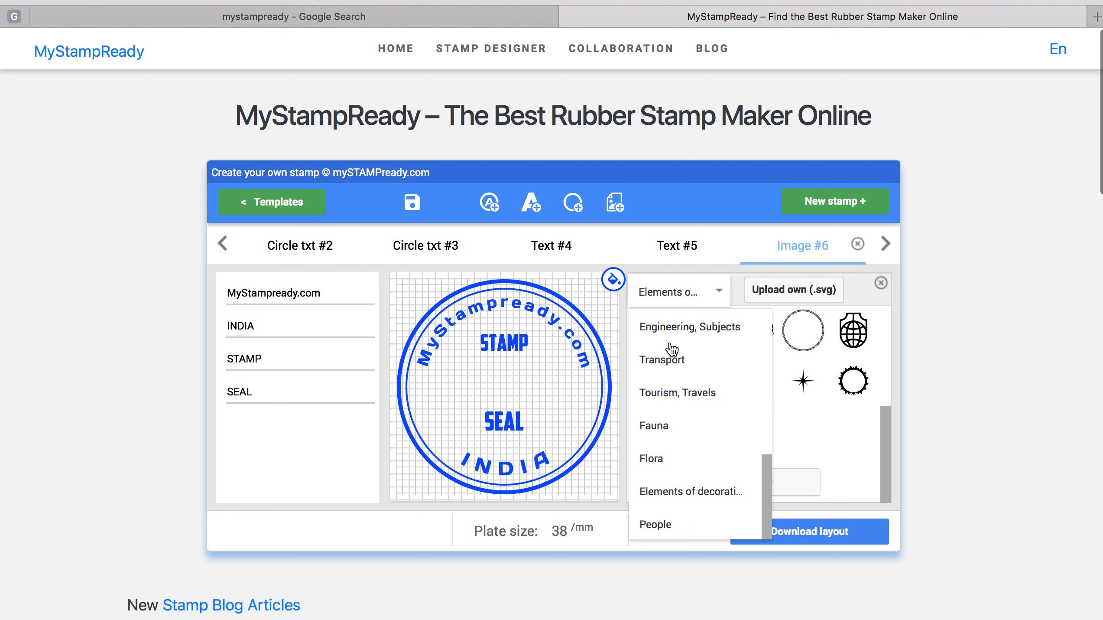
click(670, 457)
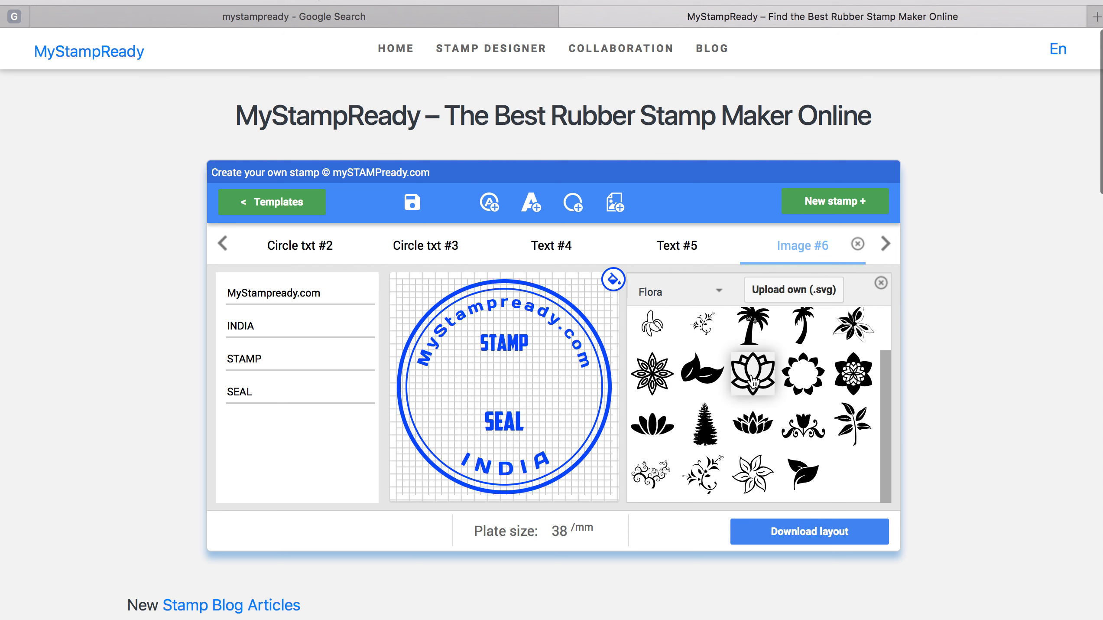
scroll(722, 428, down, 1)
click(654, 425)
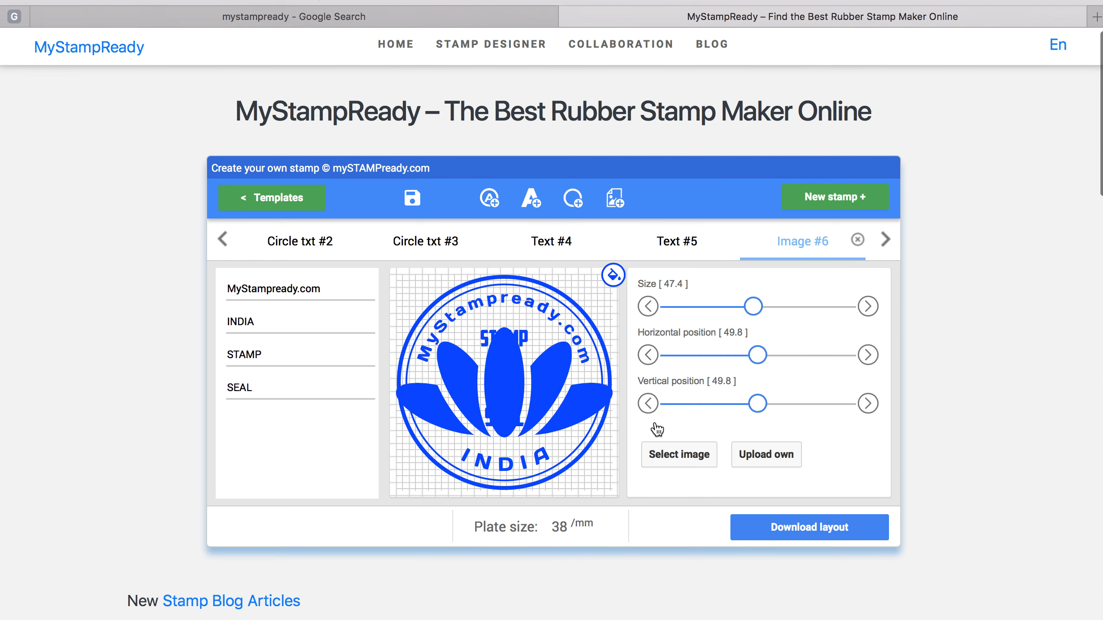
drag(754, 306, 700, 307)
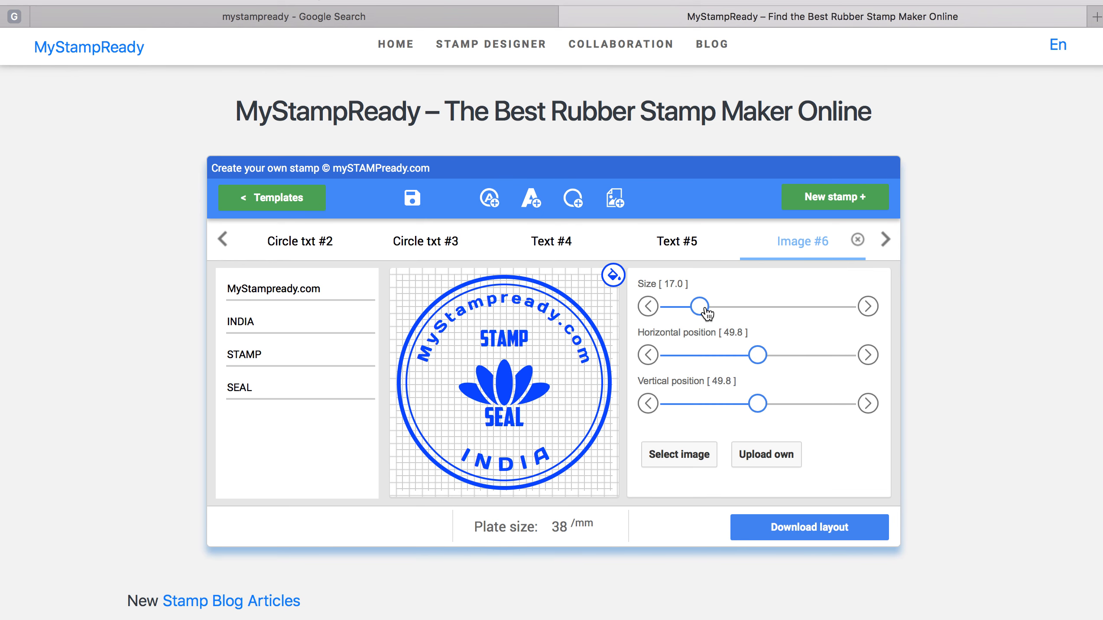
drag(758, 403, 751, 404)
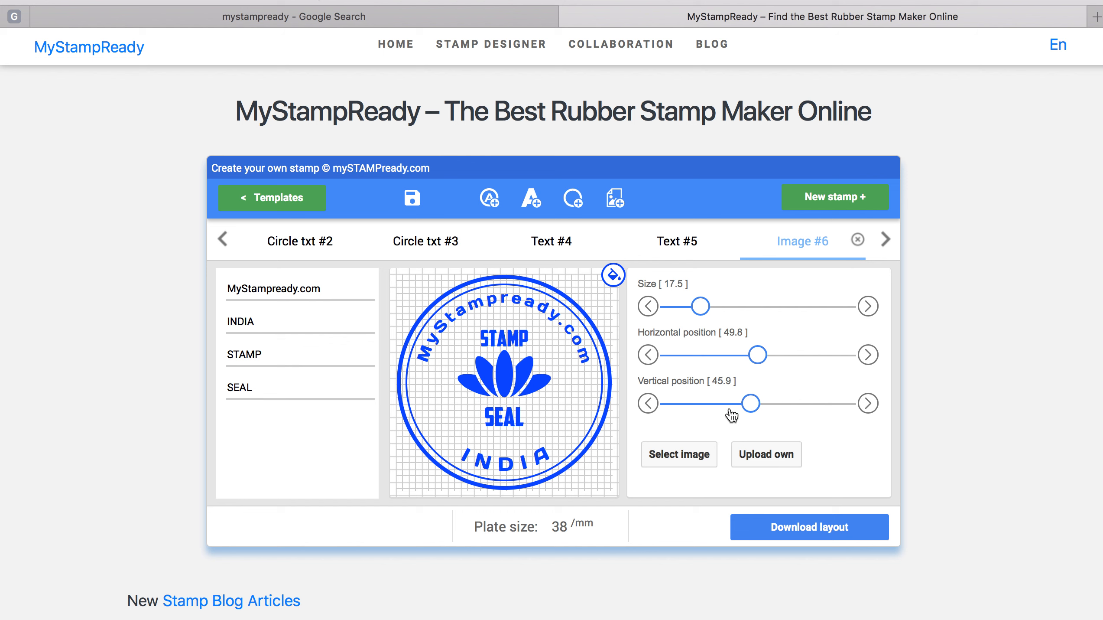
Add the ornamental ring from the Elements of decoration category as a second image and set its size to 30.2
click(619, 199)
click(661, 295)
scroll(677, 416, down, 3)
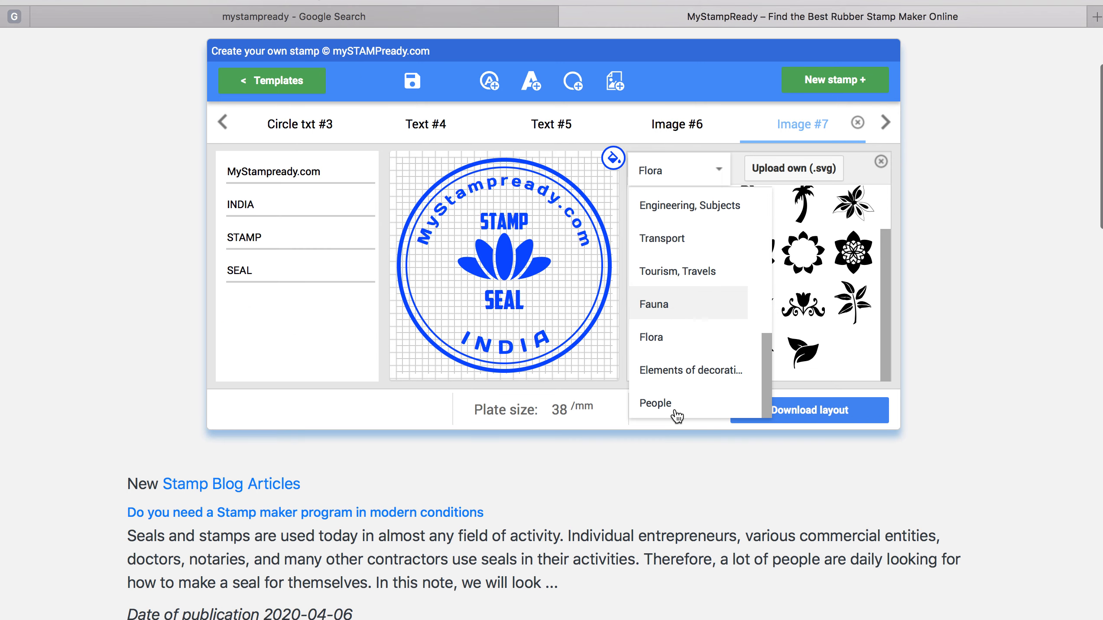
click(696, 369)
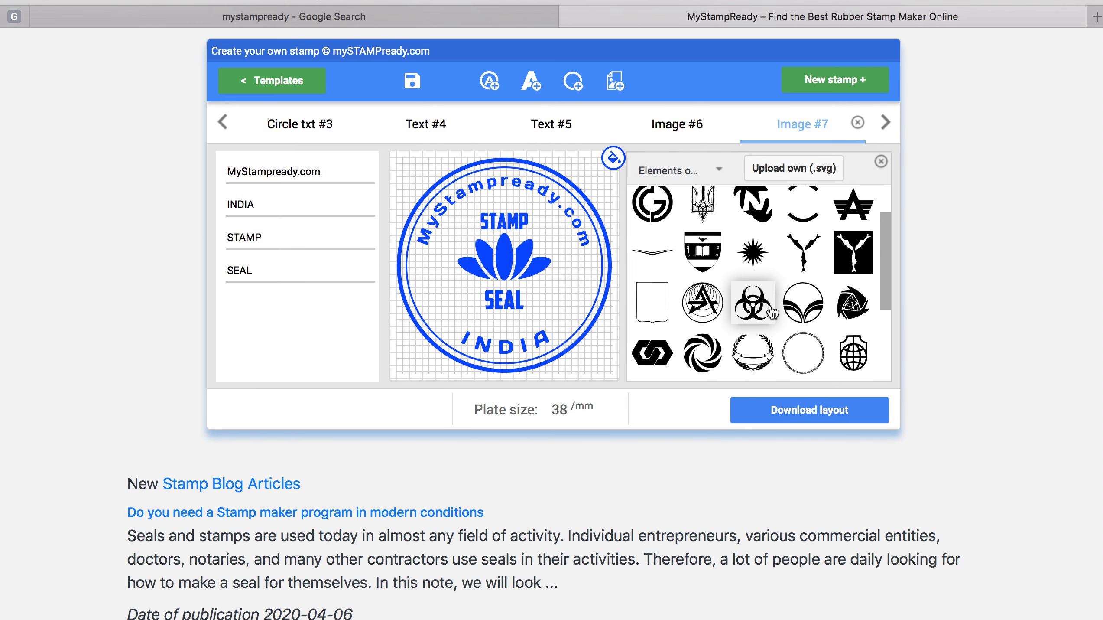
scroll(783, 347, down, 3)
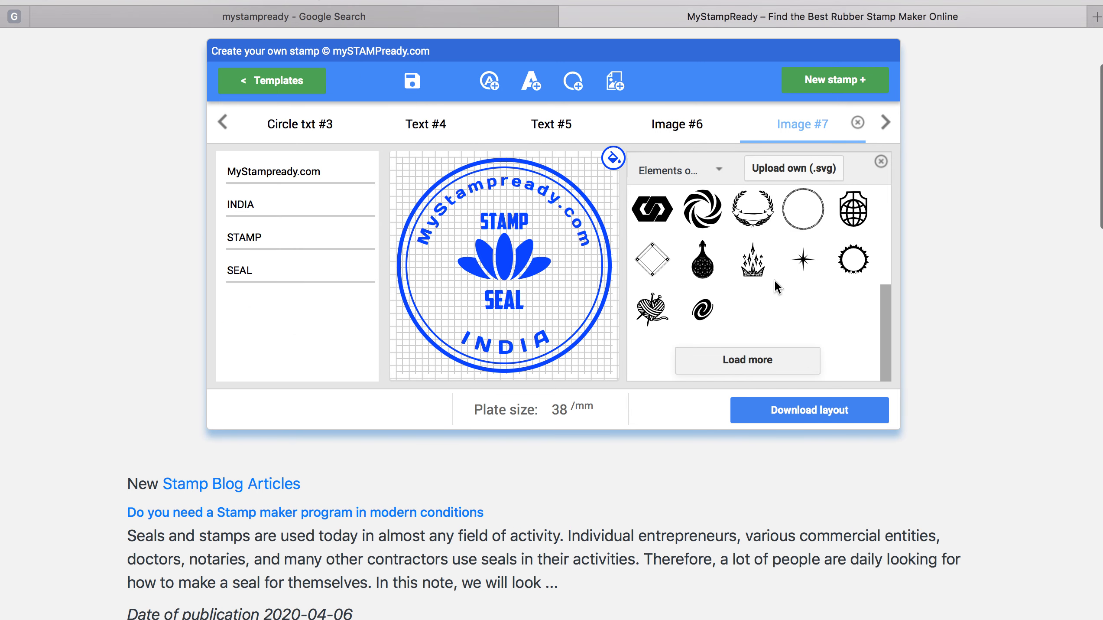
click(800, 217)
scroll(662, 260, up, 1)
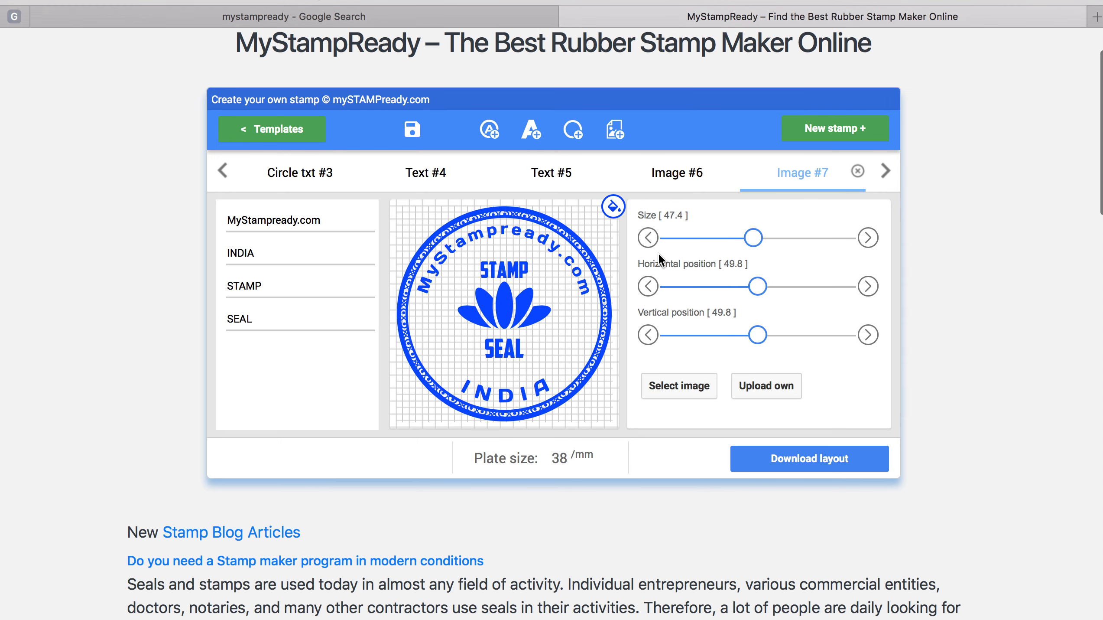
drag(755, 247, 727, 248)
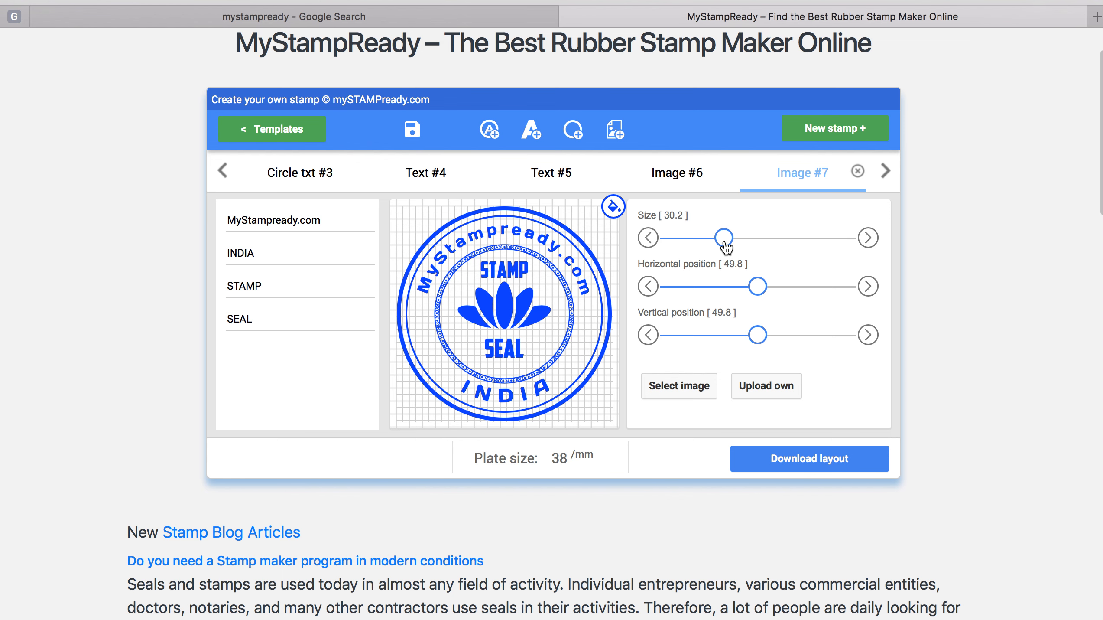
Change the colour of the whole stamp to black
scroll(564, 270, up, 1)
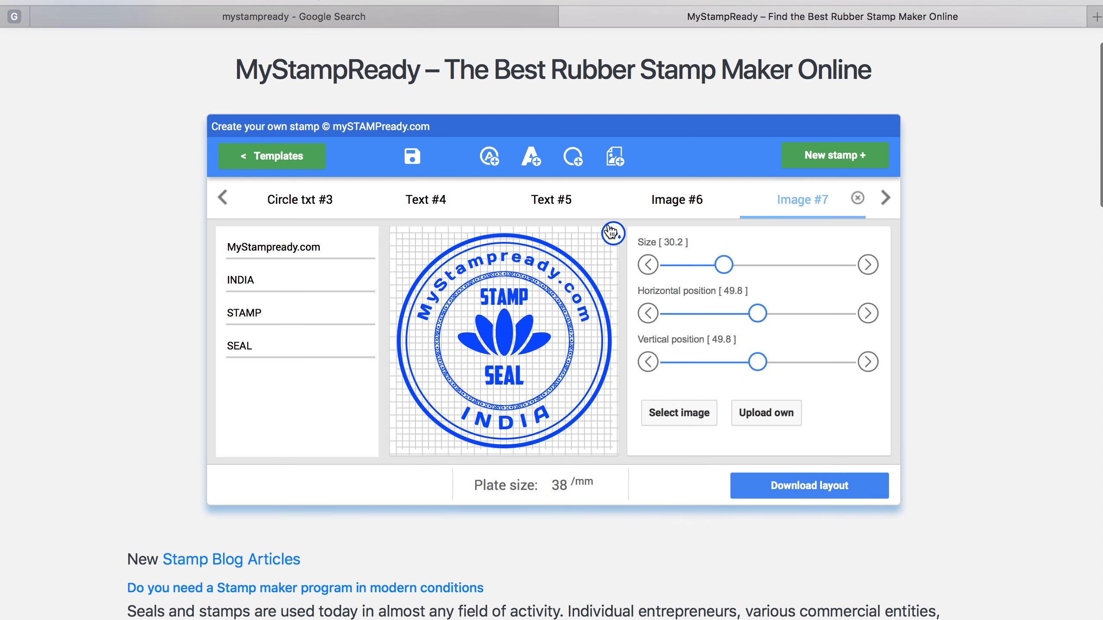
click(612, 234)
click(671, 271)
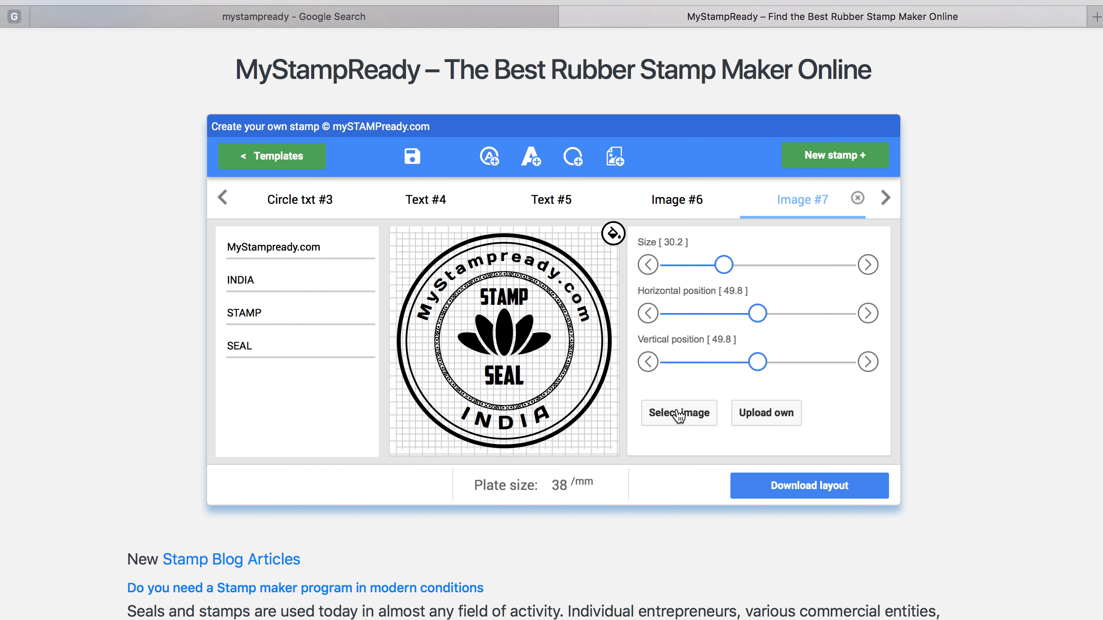
Open the download options for the stamp's print layout
click(792, 487)
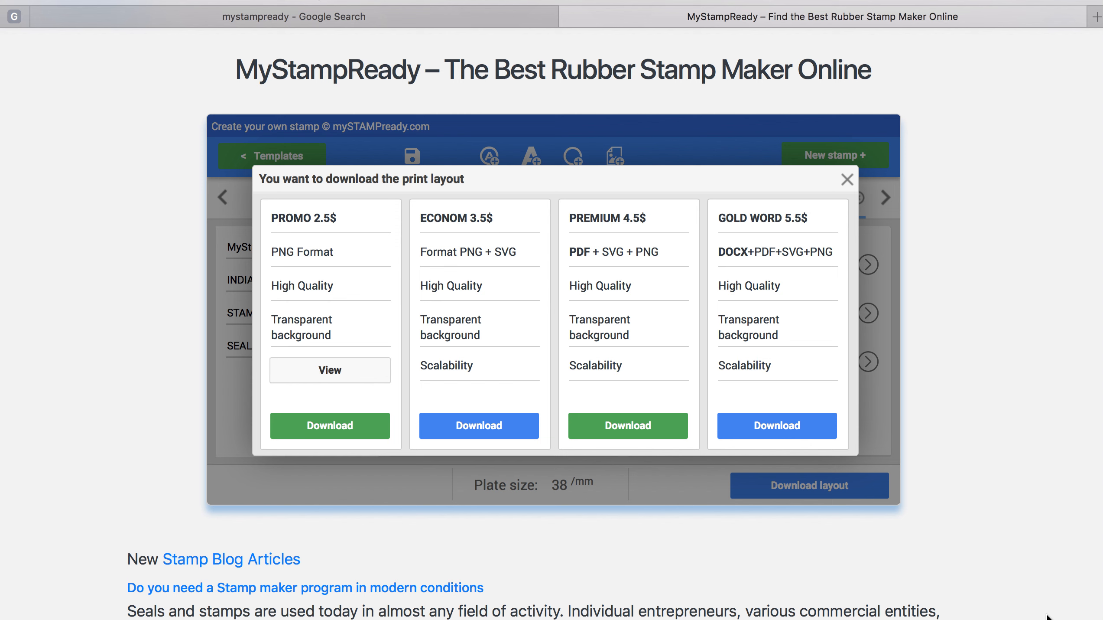
key(ctrl+super+Escape)
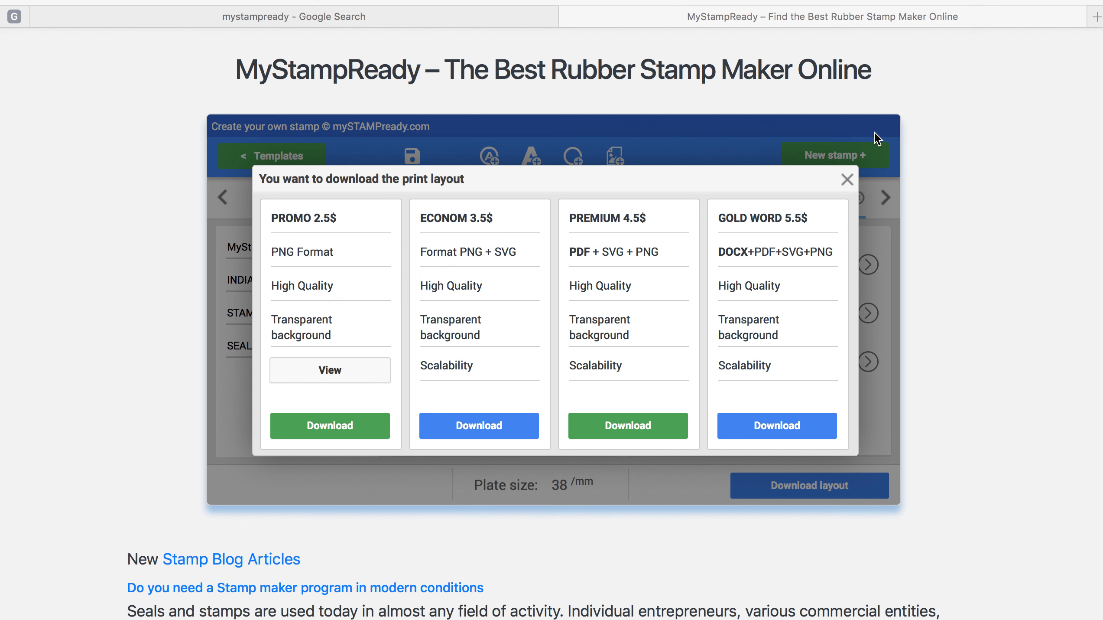